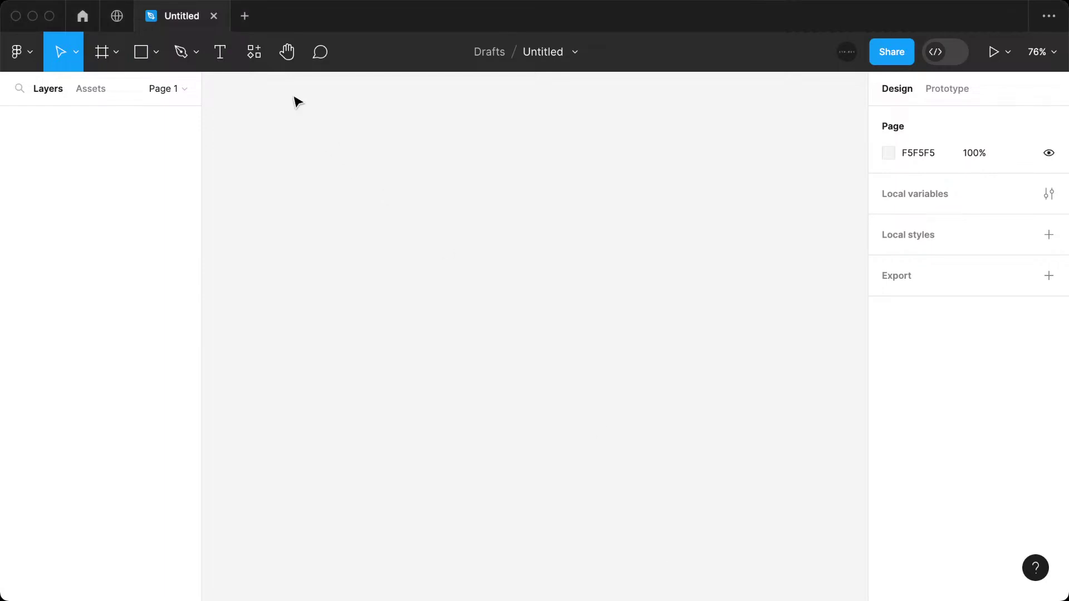
# Launch the Artboard Studio Mockups plugin and start adding a mockup item.
pyautogui.click(254, 52)
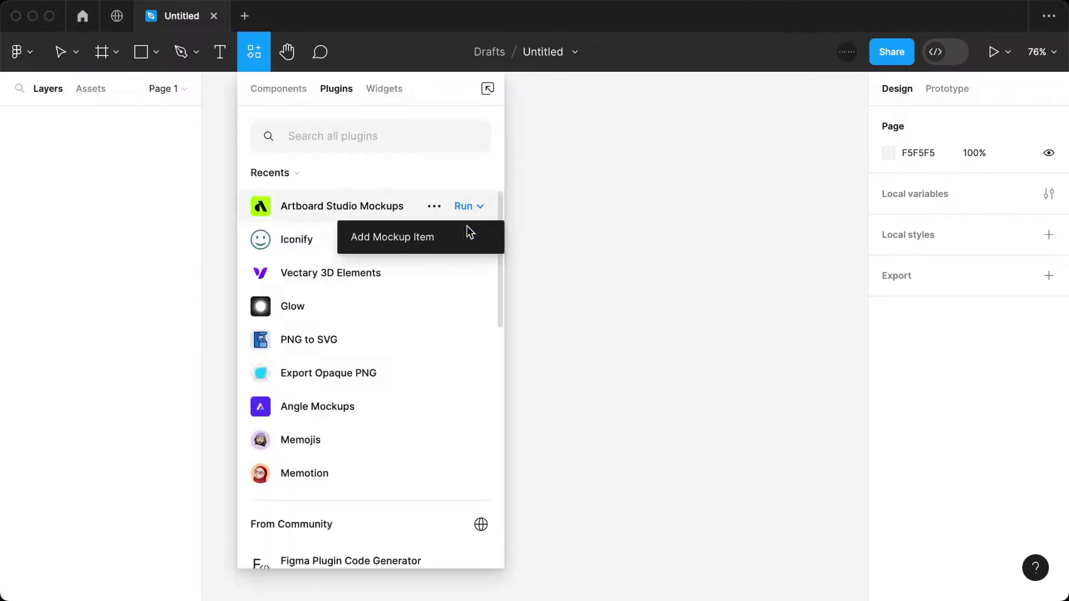
pyautogui.click(467, 225)
pyautogui.click(337, 327)
# Filter the mockup library to show only Free Items.
pyautogui.click(346, 354)
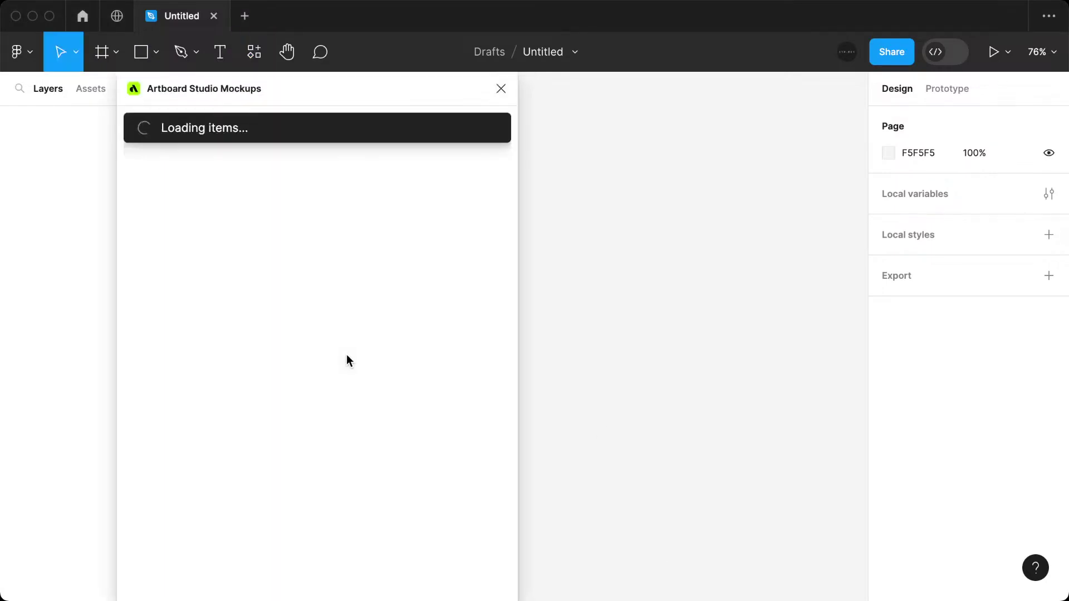
pyautogui.click(418, 161)
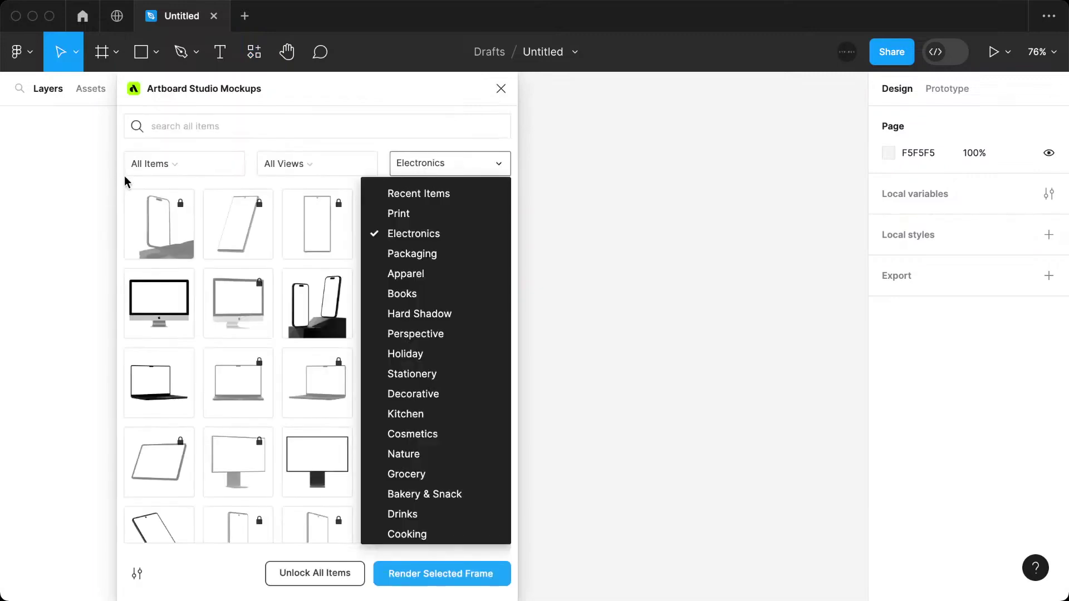
pyautogui.click(167, 163)
pyautogui.click(184, 213)
# Browse the Hard Shadow mockups, then settle on the Perspective category.
pyautogui.click(465, 163)
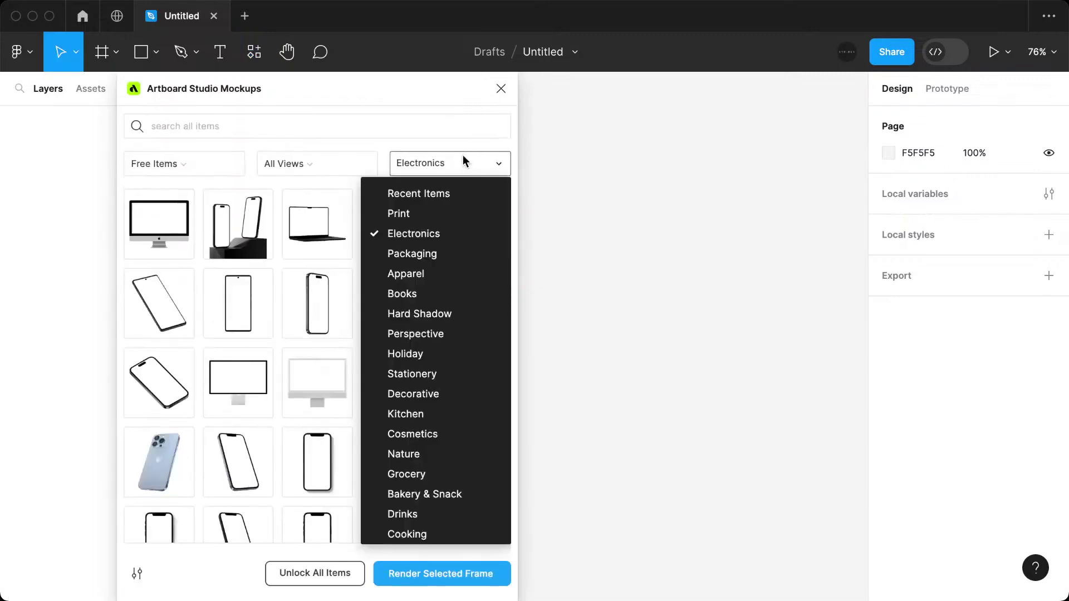
pyautogui.click(453, 314)
pyautogui.click(456, 161)
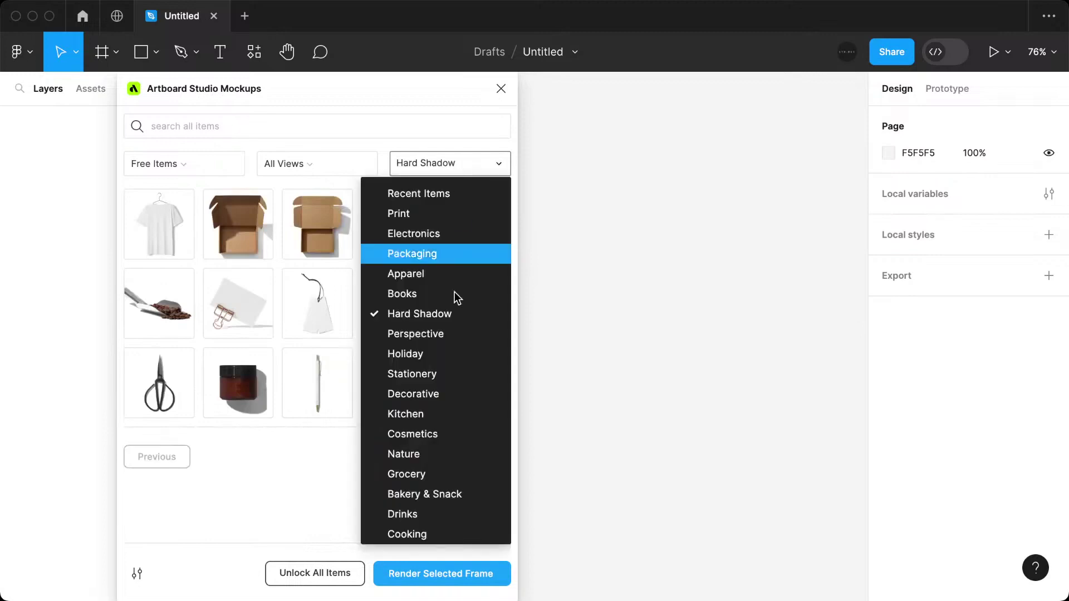
pyautogui.click(446, 315)
pyautogui.click(471, 163)
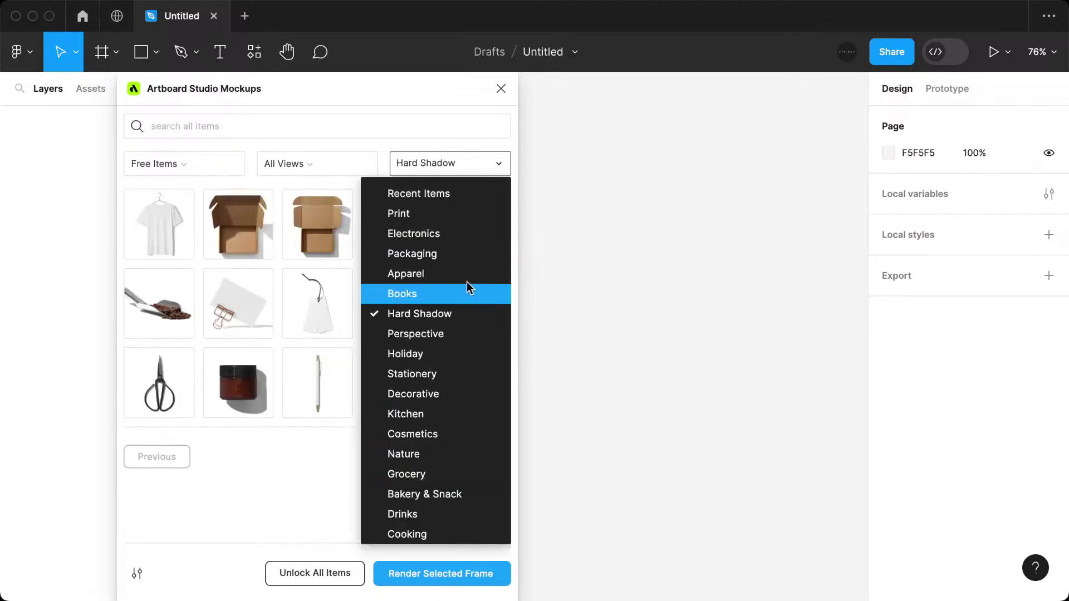
pyautogui.click(463, 334)
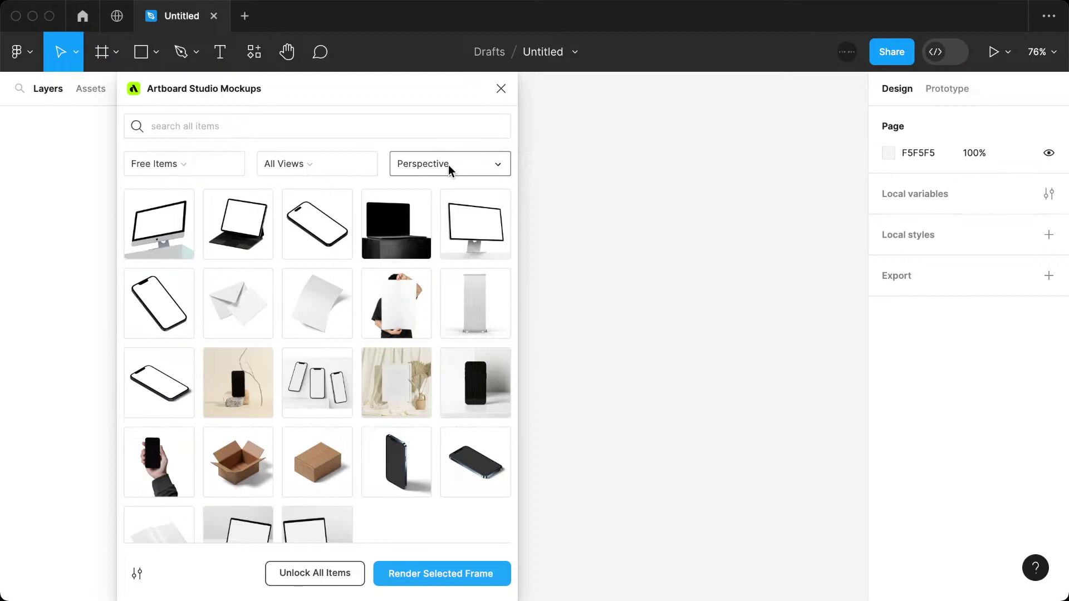
pyautogui.scroll(-3, 440, 214)
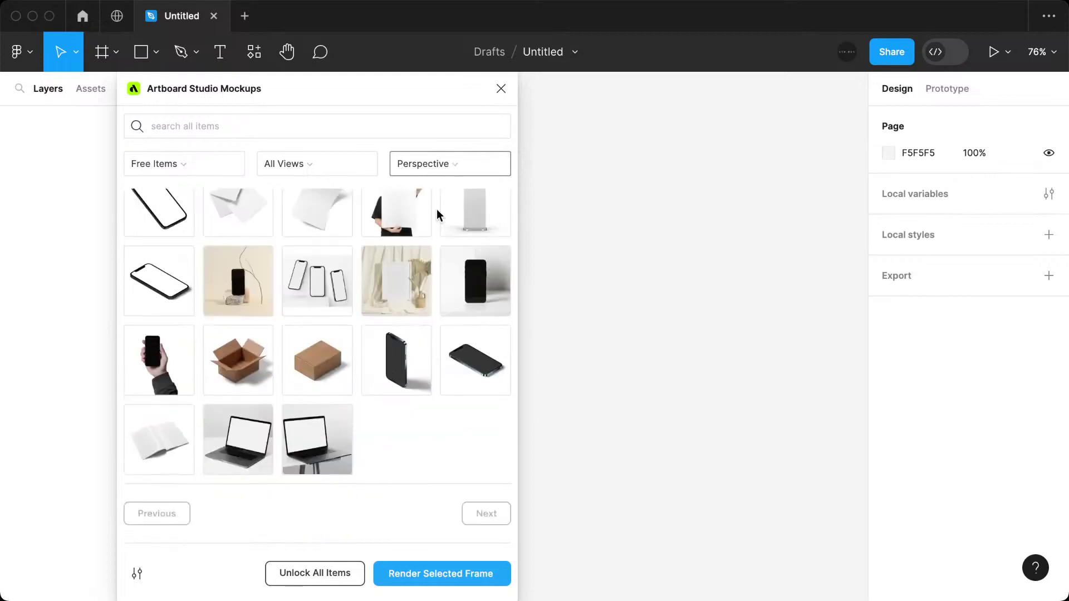
pyautogui.click(455, 168)
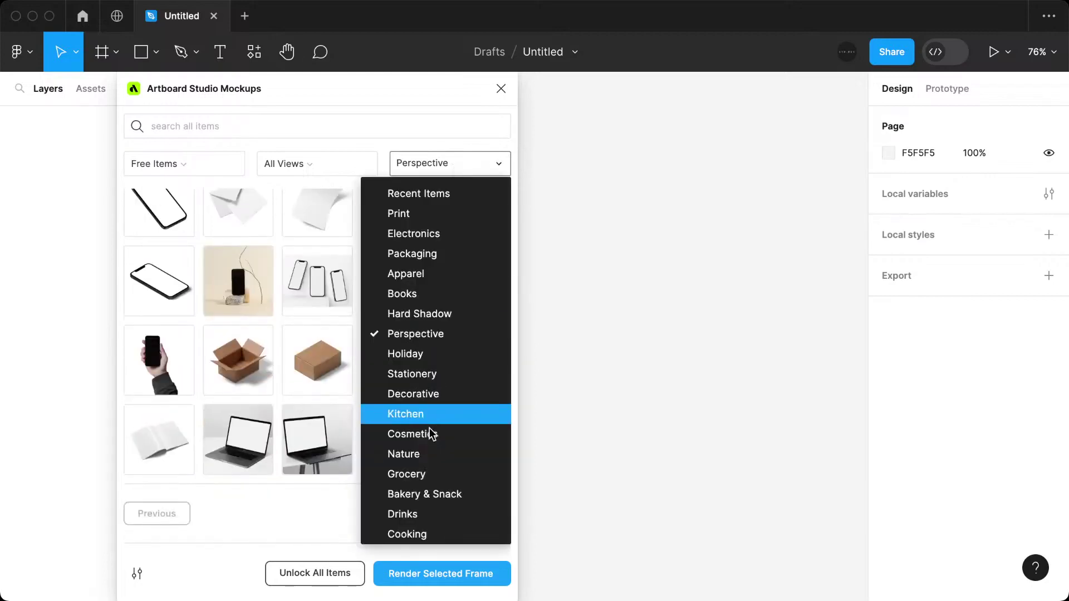
pyautogui.click(428, 334)
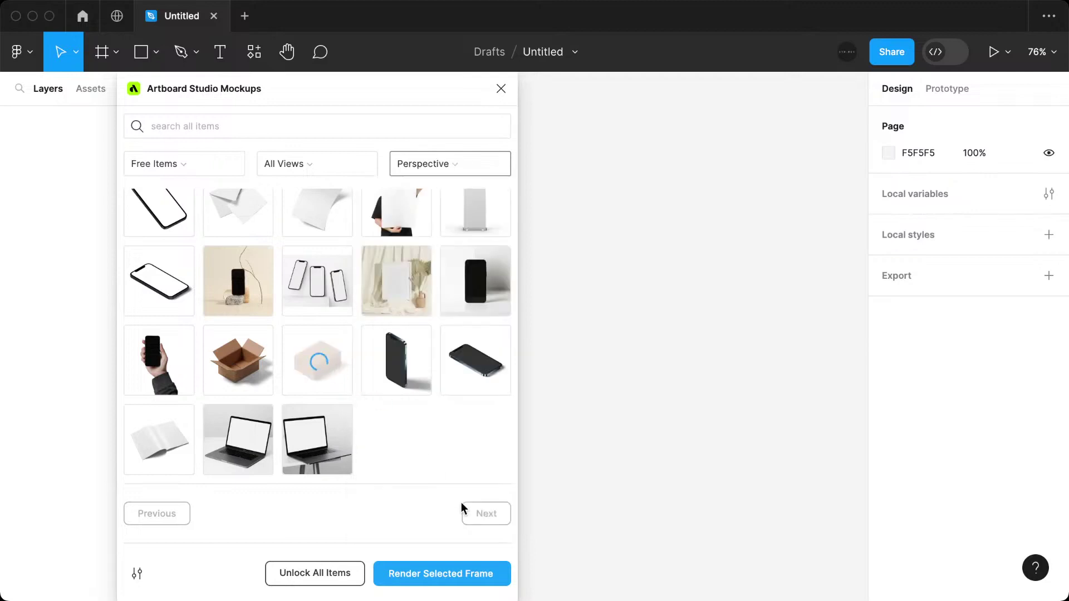
# Browse the Nature and Recent Items mockup categories.
pyautogui.scroll(2, 425, 377)
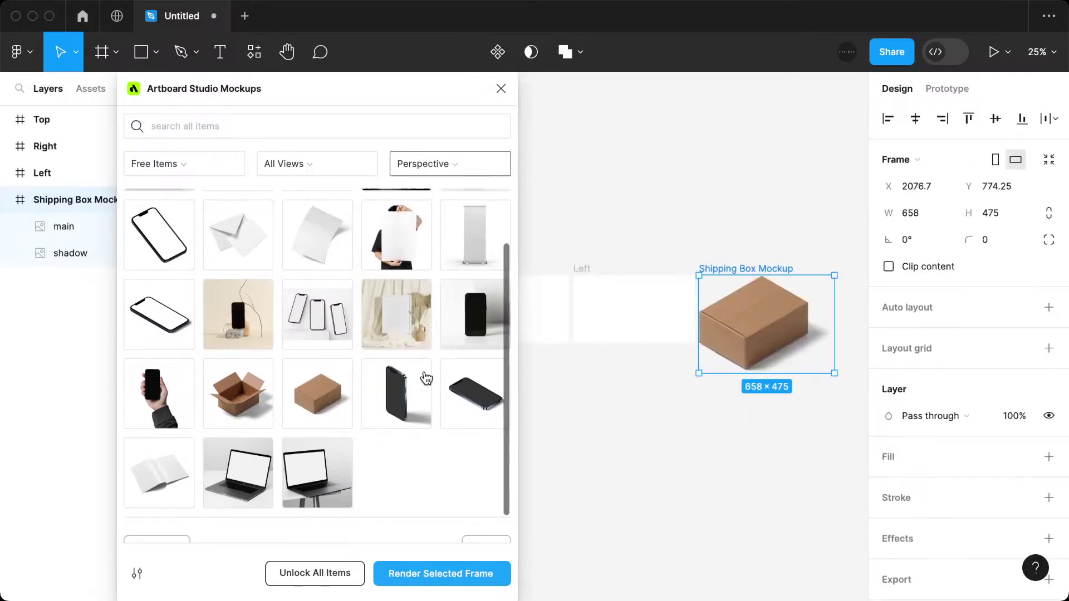
pyautogui.scroll(1, 425, 377)
pyautogui.click(472, 167)
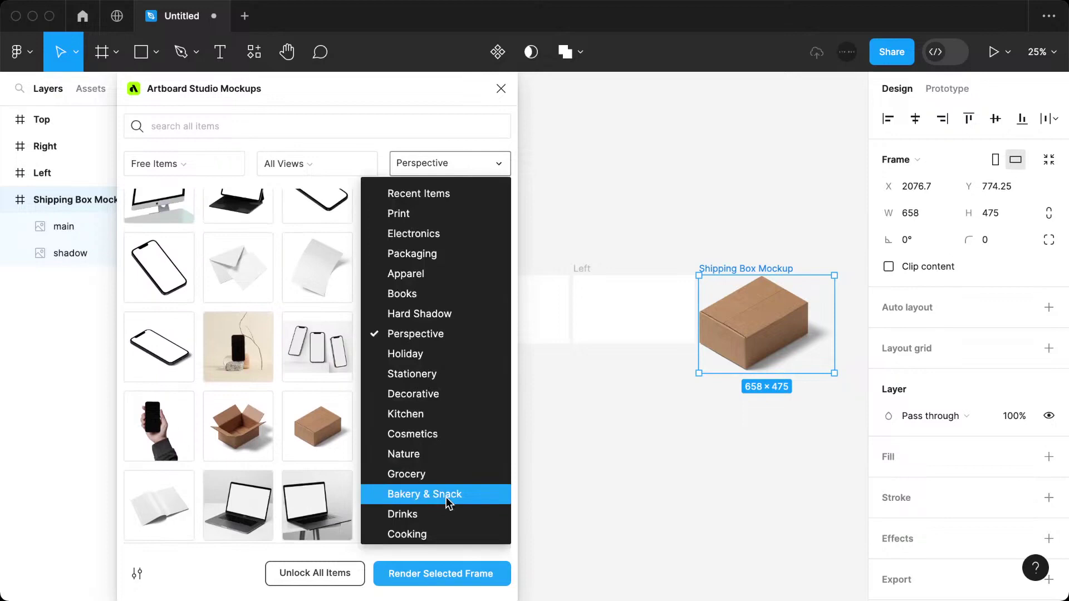
pyautogui.click(437, 454)
pyautogui.click(460, 164)
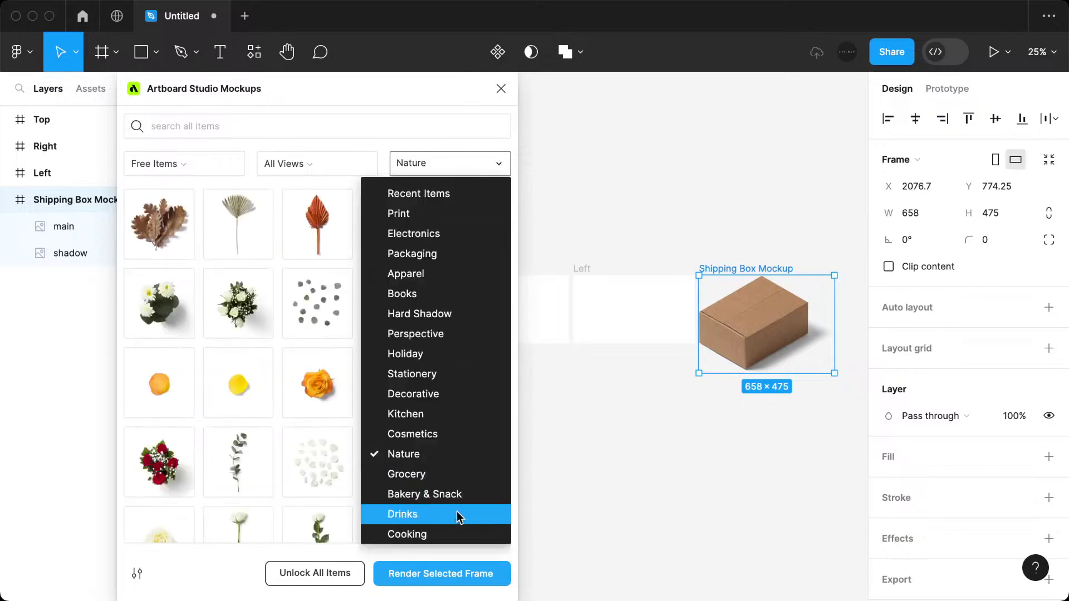
pyautogui.click(462, 196)
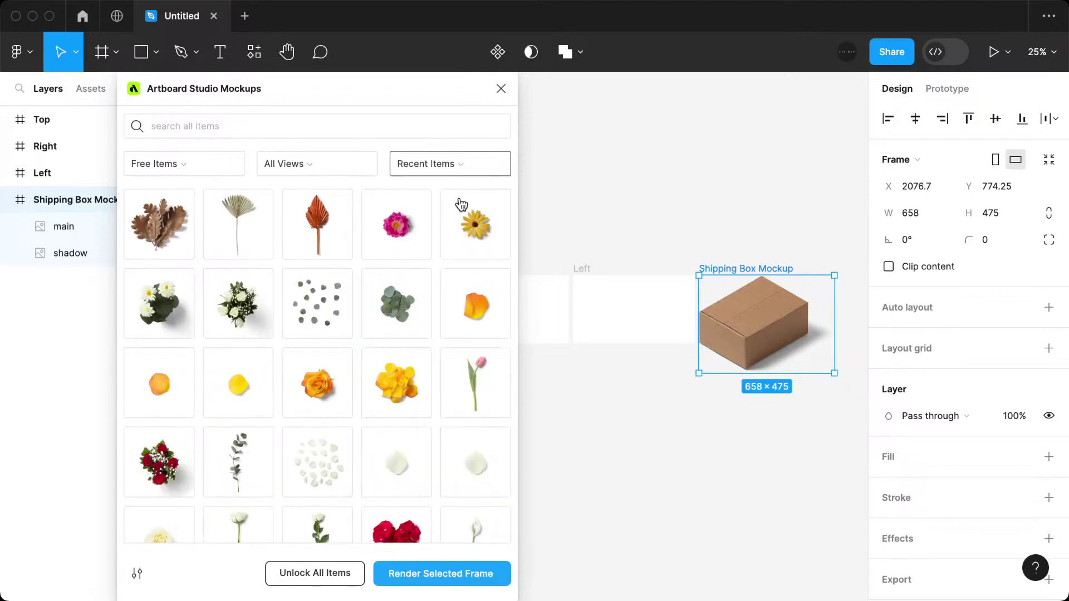
# Insert the iPad Pro mockup and then delete it.
pyautogui.click(458, 160)
pyautogui.click(304, 337)
pyautogui.scroll(-5, 301, 340)
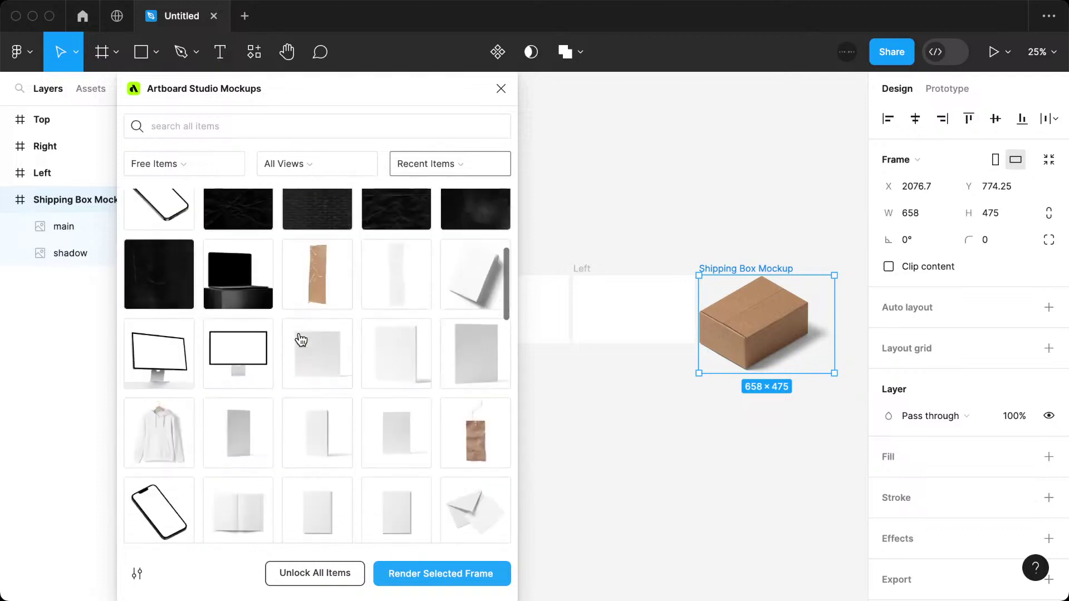
pyautogui.scroll(1, 301, 339)
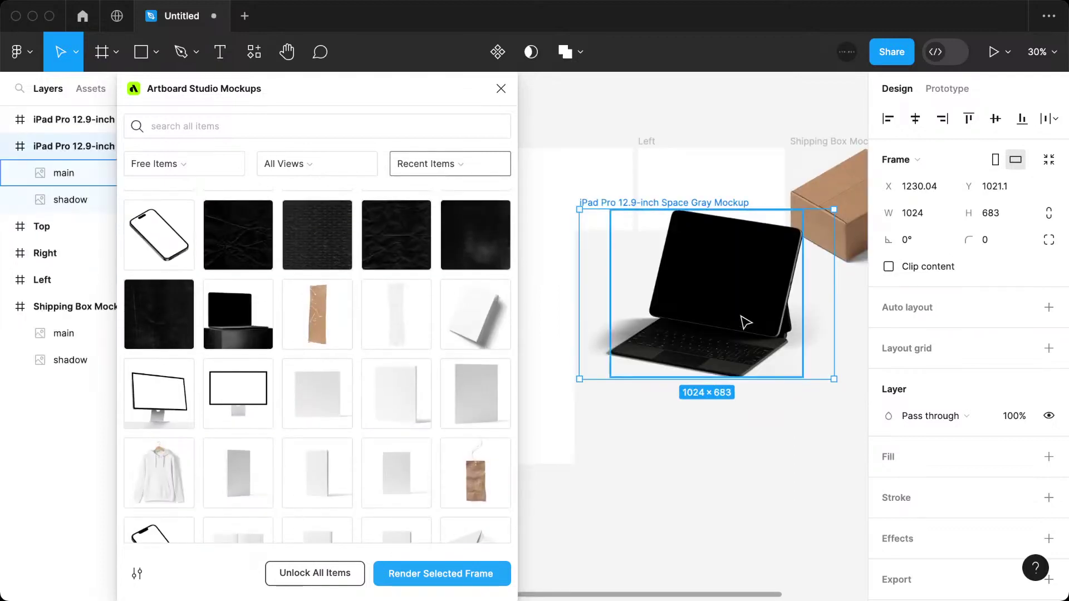
pyautogui.press('Delete')
# Close the mockups plugin, leaving the shipping box and its frames.
pyautogui.scroll(-4, 425, 445)
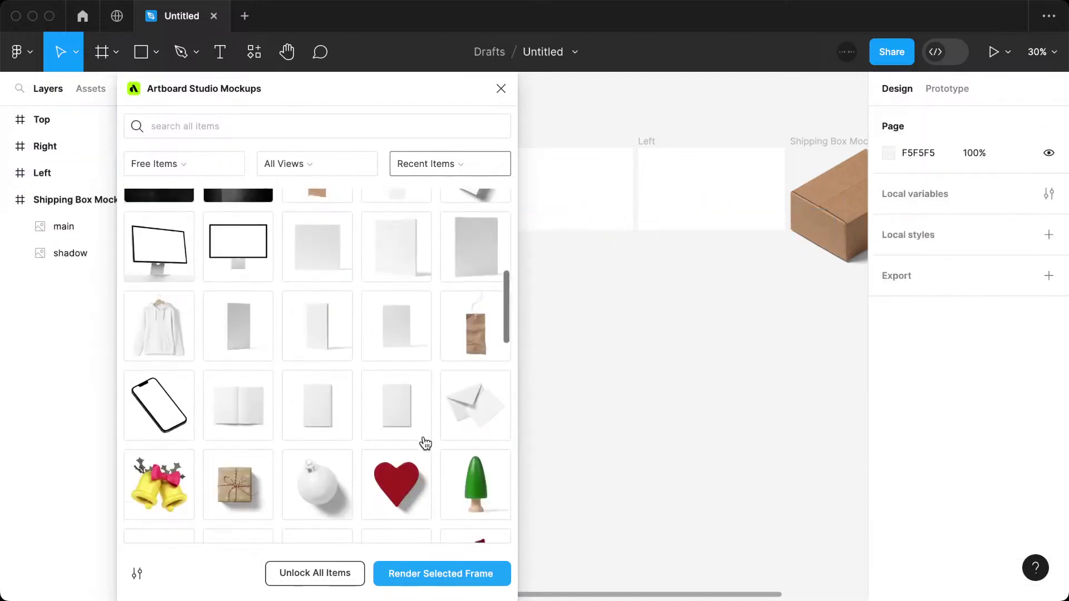
pyautogui.scroll(7, 425, 443)
pyautogui.scroll(3, 425, 444)
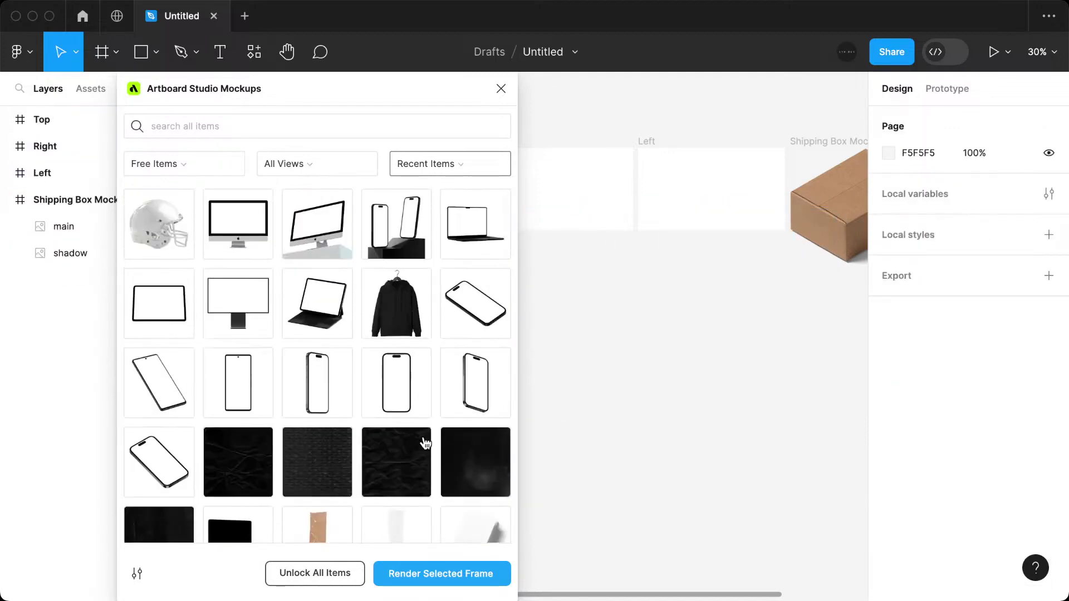
pyautogui.click(501, 90)
# Adjust the Right frame's fill to a saturated yellow FFE500.
pyautogui.scroll(2, 666, 236)
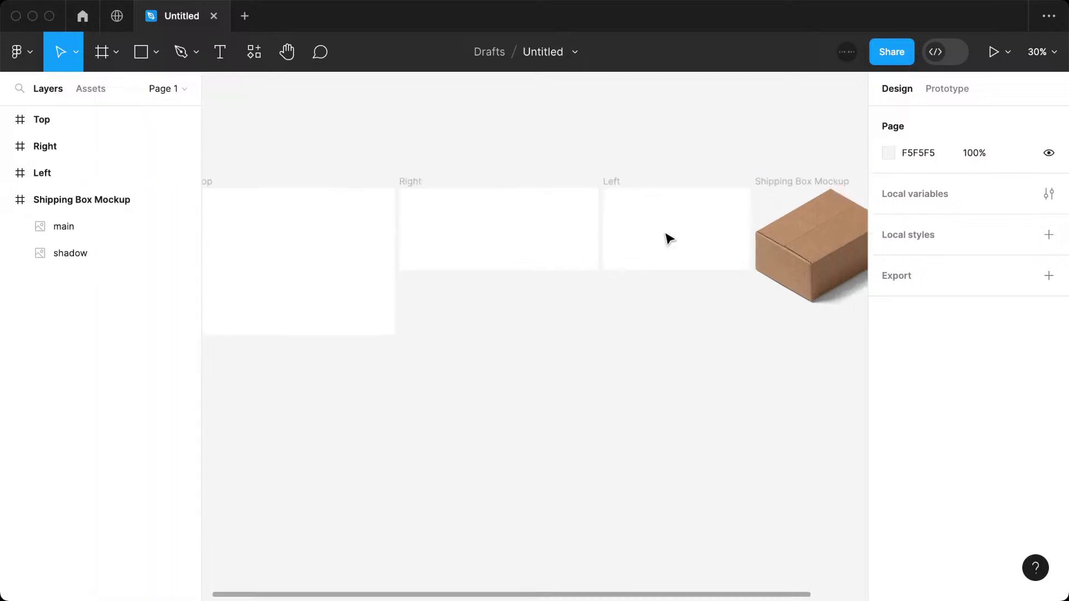
pyautogui.scroll(2, 552, 282)
pyautogui.scroll(-3, 551, 281)
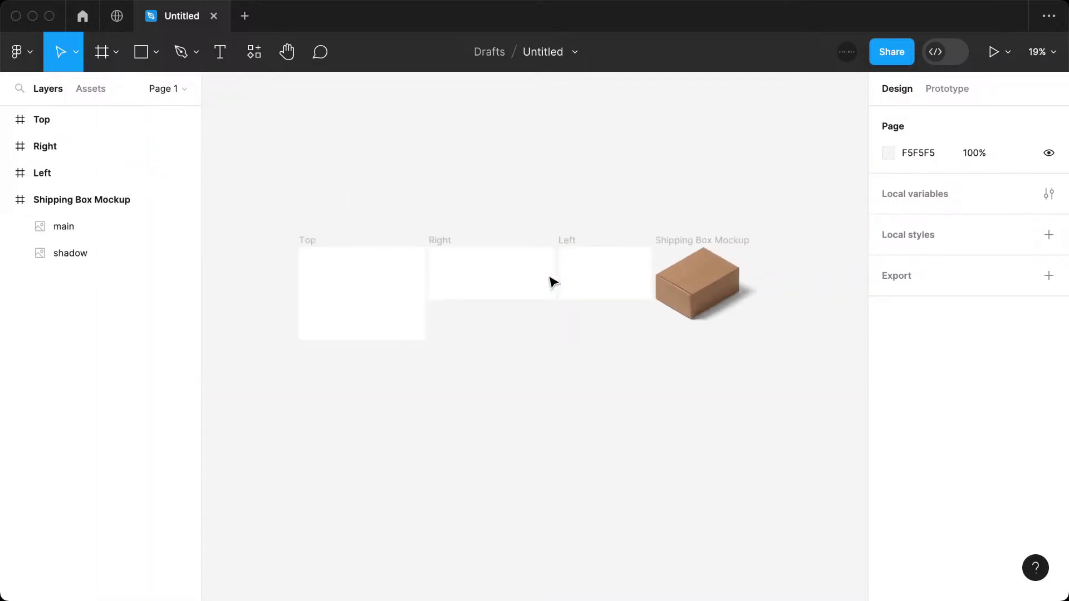
pyautogui.moveTo(469, 194)
pyautogui.mouseDown()
pyautogui.moveTo(579, 276)
pyautogui.moveTo(537, 249)
pyautogui.mouseUp()
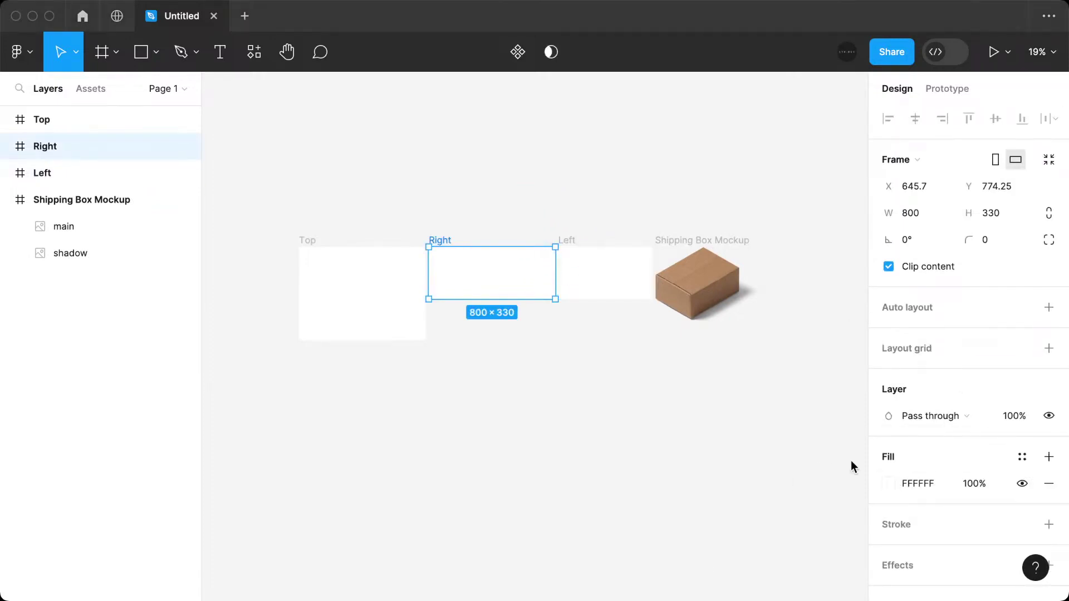
pyautogui.click(888, 484)
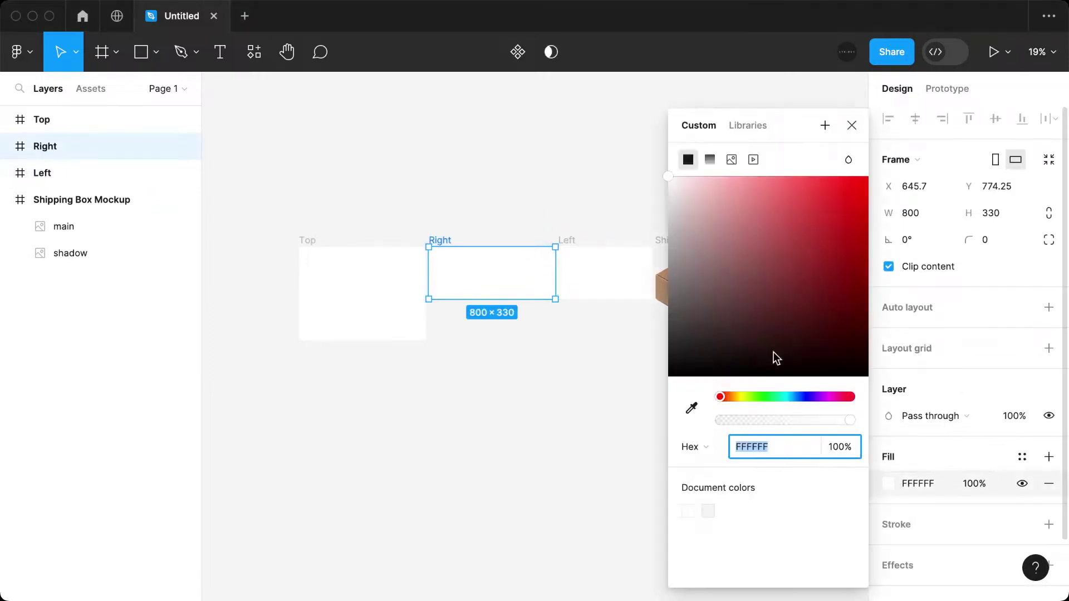
pyautogui.moveTo(735, 398); pyautogui.dragTo(741, 397)
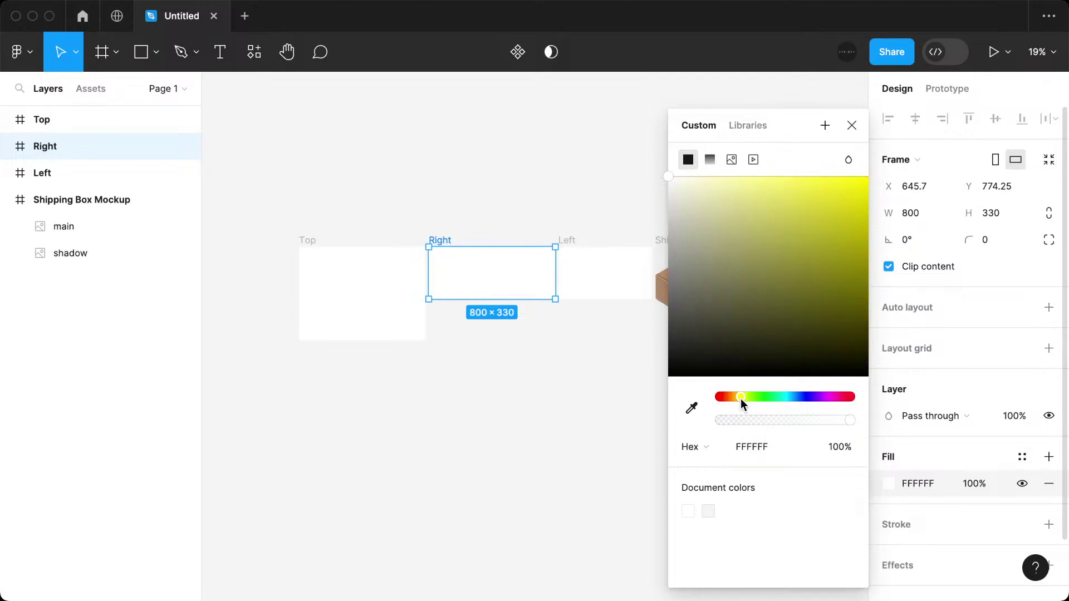
pyautogui.moveTo(857, 244); pyautogui.dragTo(902, 134)
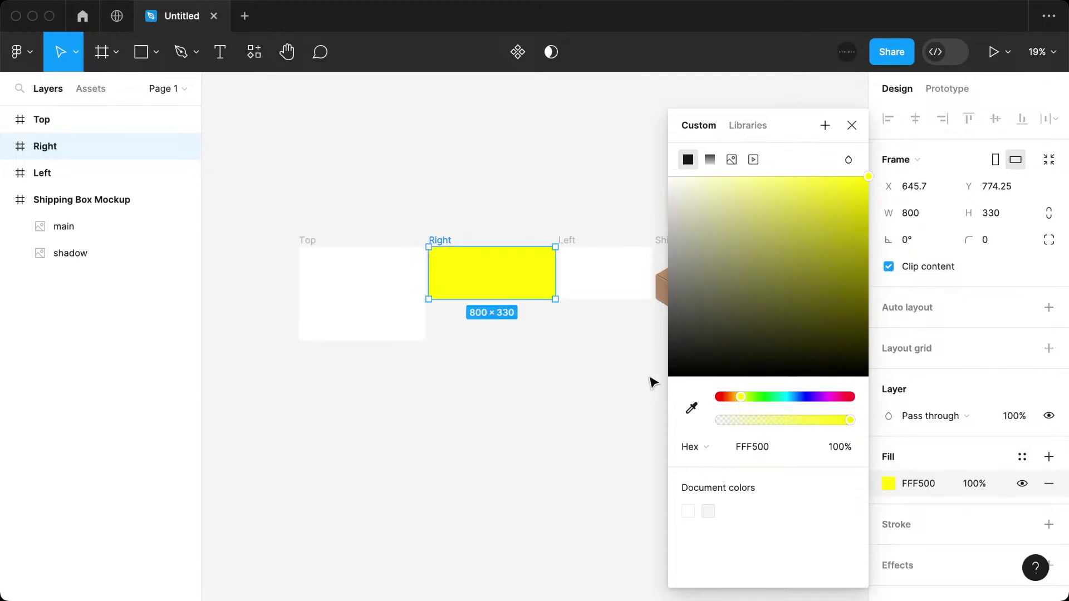
pyautogui.moveTo(737, 396); pyautogui.dragTo(740, 396)
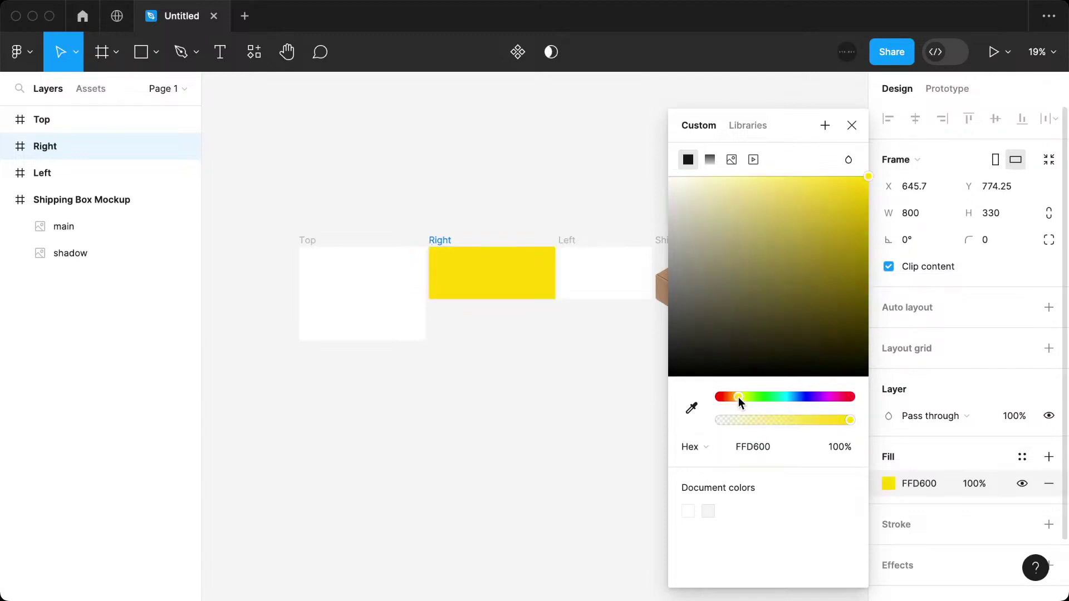
# Paste the FFE500 yellow fill into the Left and Top frames.
pyautogui.click(779, 447)
pyautogui.click(580, 289)
pyautogui.click(924, 483)
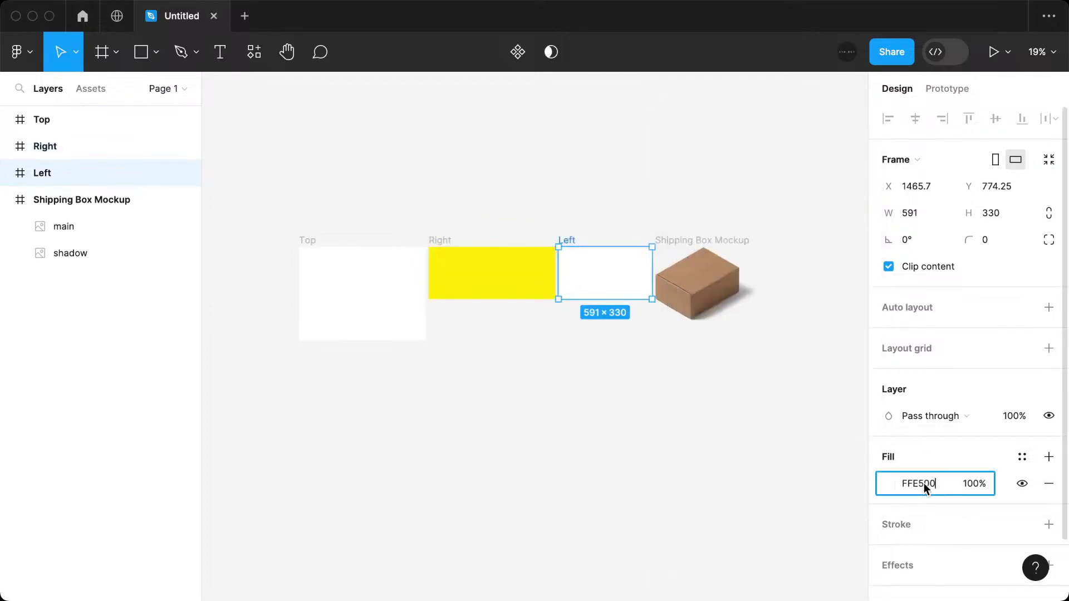
pyautogui.hotkey('ctrl', 'v')
pyautogui.press('Return')
pyautogui.click(334, 300)
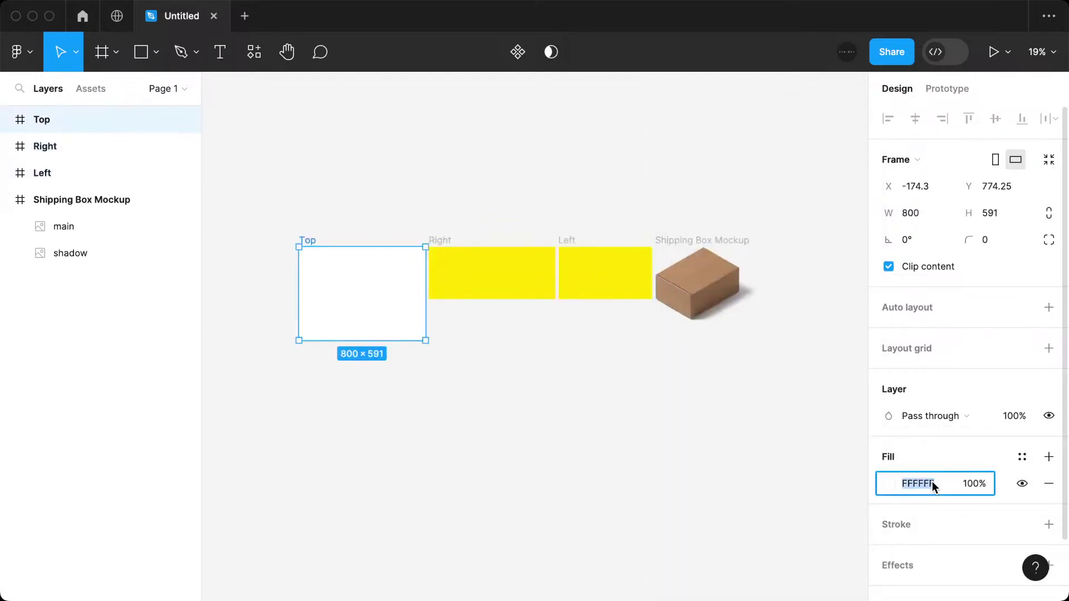
pyautogui.write('FFE500')
pyautogui.press('Return')
pyautogui.click(571, 430)
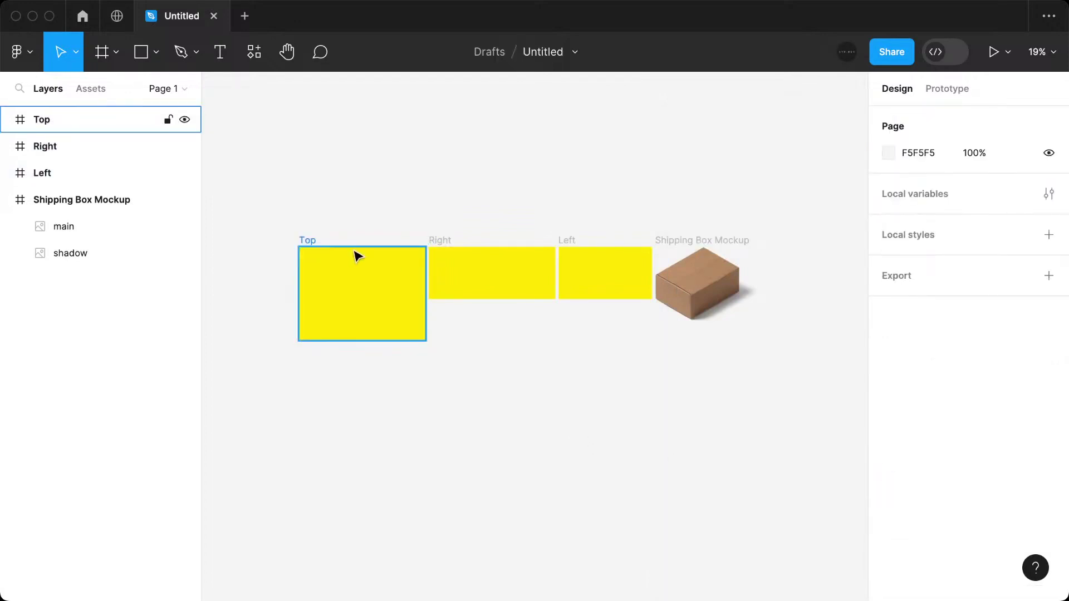
pyautogui.scroll(2, 358, 256)
# Add a two-line 'BOX' / 'MOCKUP' text inside the Top frame.
pyautogui.click(362, 279)
pyautogui.click(223, 62)
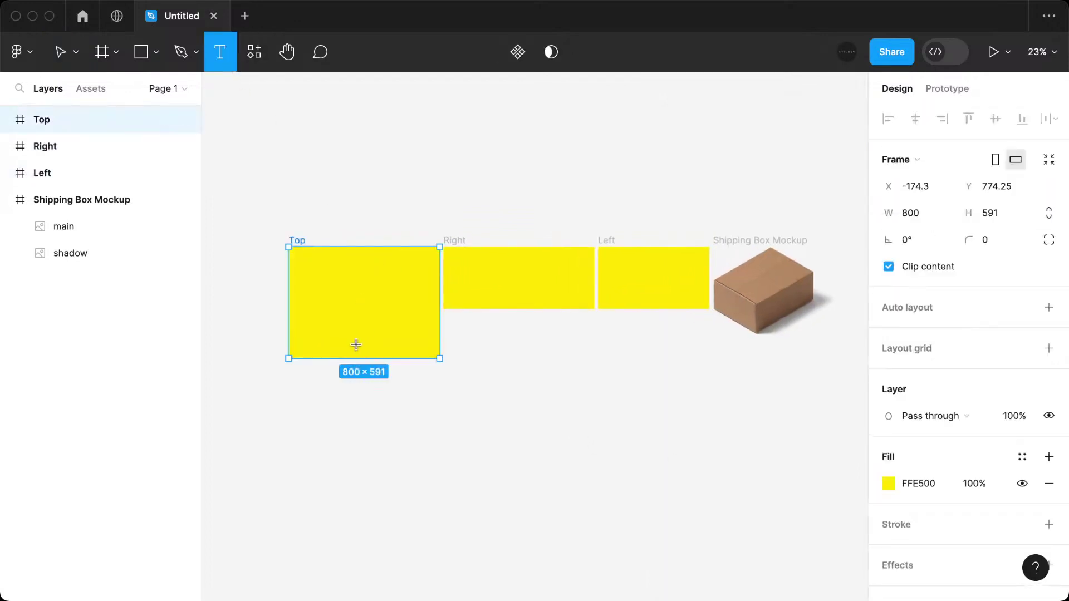
pyautogui.click(337, 300)
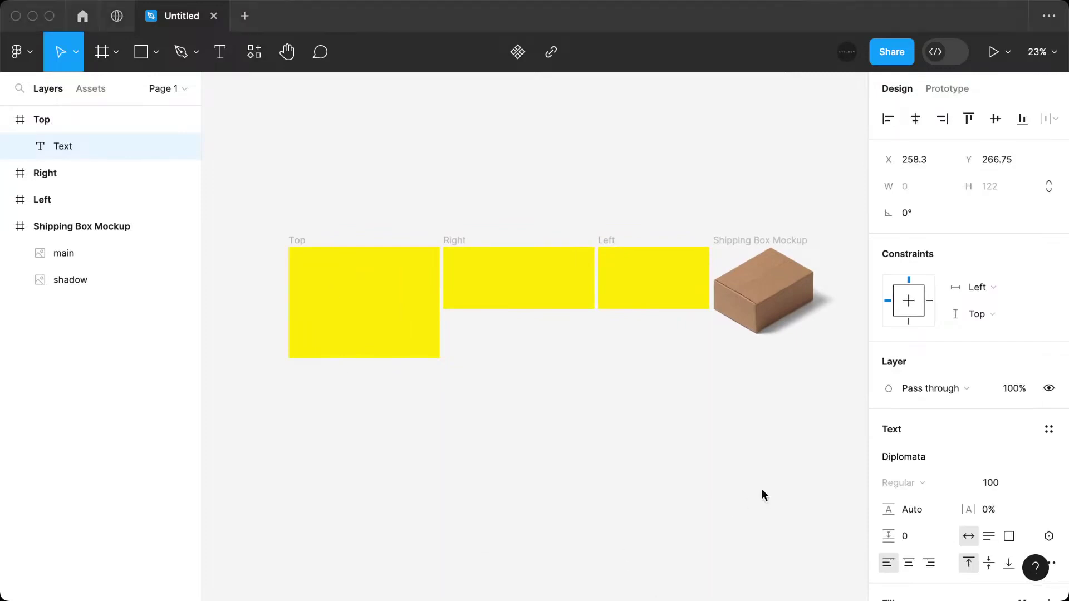
pyautogui.write('BOC')
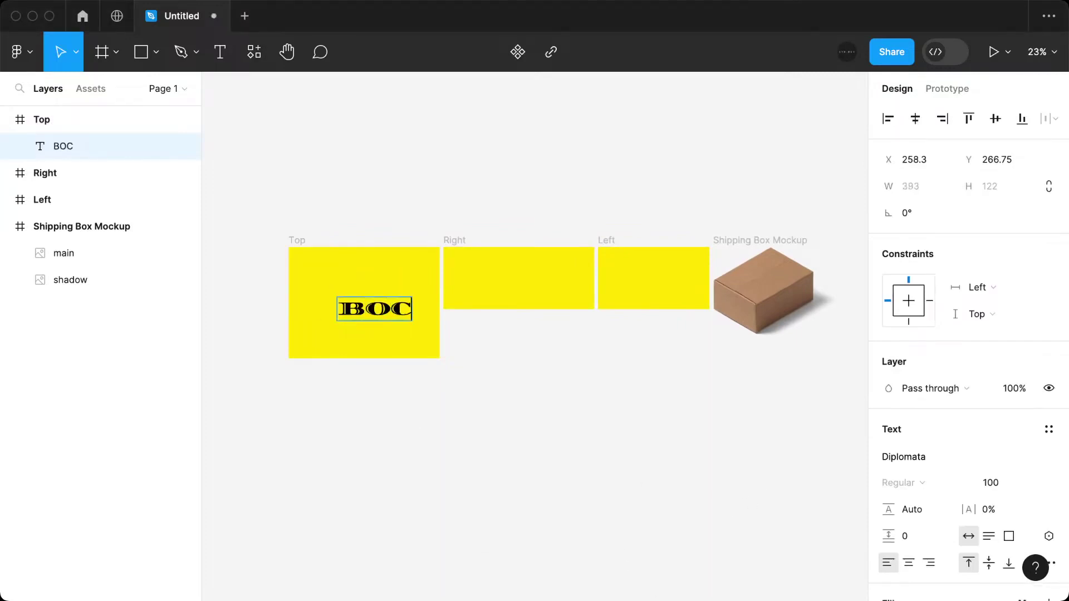
pyautogui.write('X')
pyautogui.press('Escape')
pyautogui.doubleClick(388, 315)
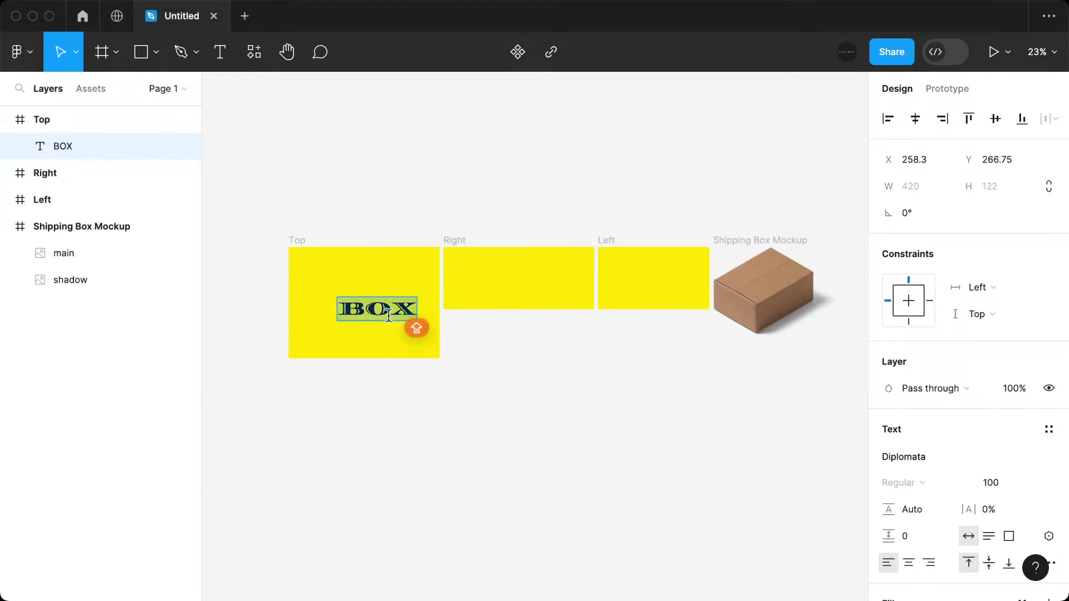
pyautogui.press('Right')
pyautogui.hotkey('shift', 'Return')
pyautogui.write('MOC')
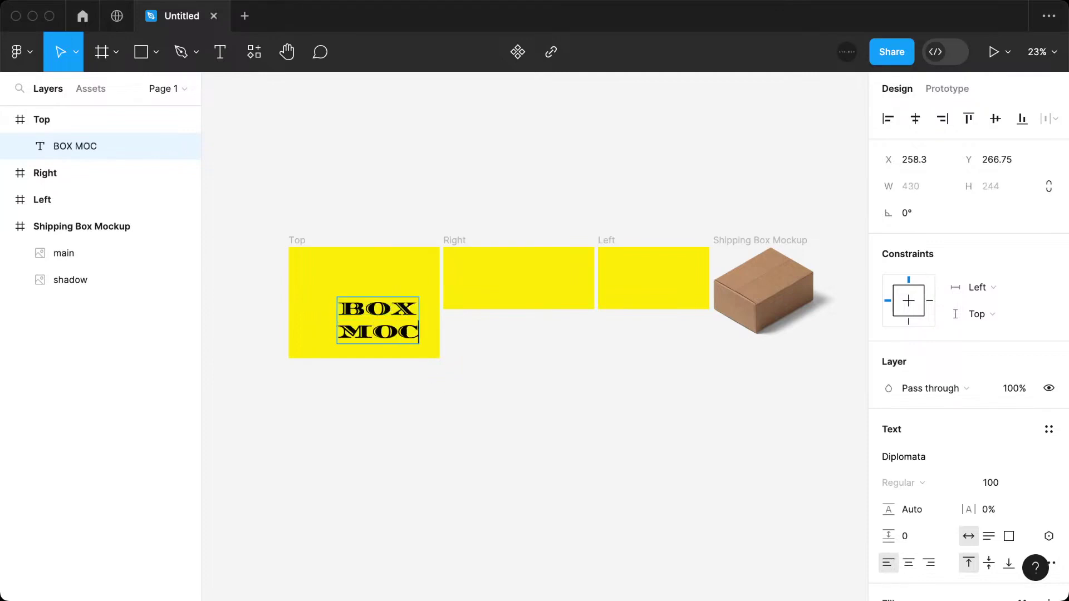
pyautogui.write('K')
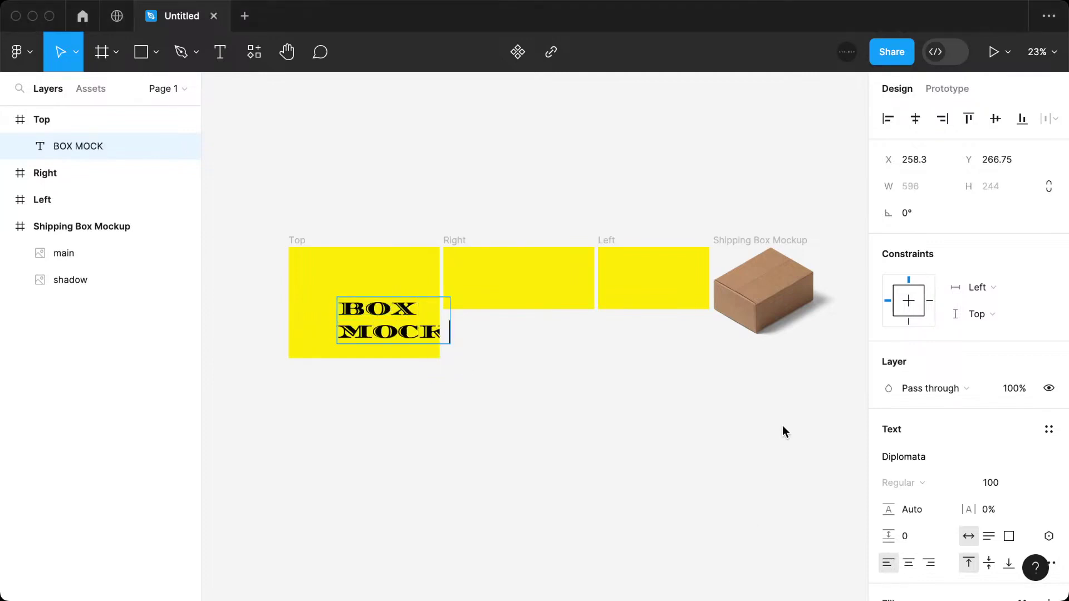
pyautogui.write('UP')
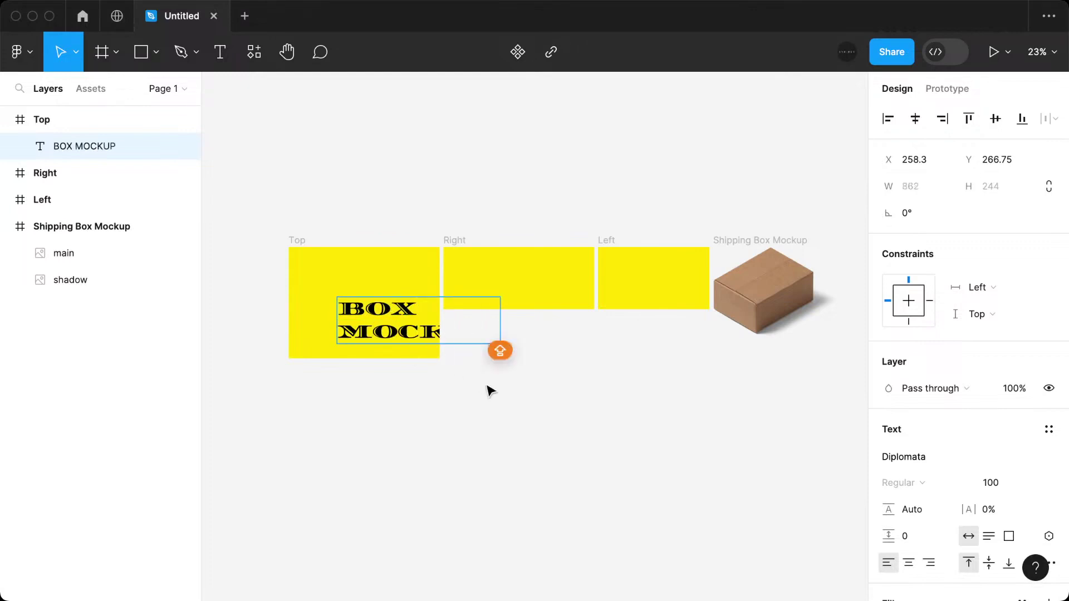
pyautogui.press('Escape')
# Set the text font to DIN Alternate Bold and move it to the frame centre.
pyautogui.press('Return')
pyautogui.click(975, 454)
pyautogui.write('D')
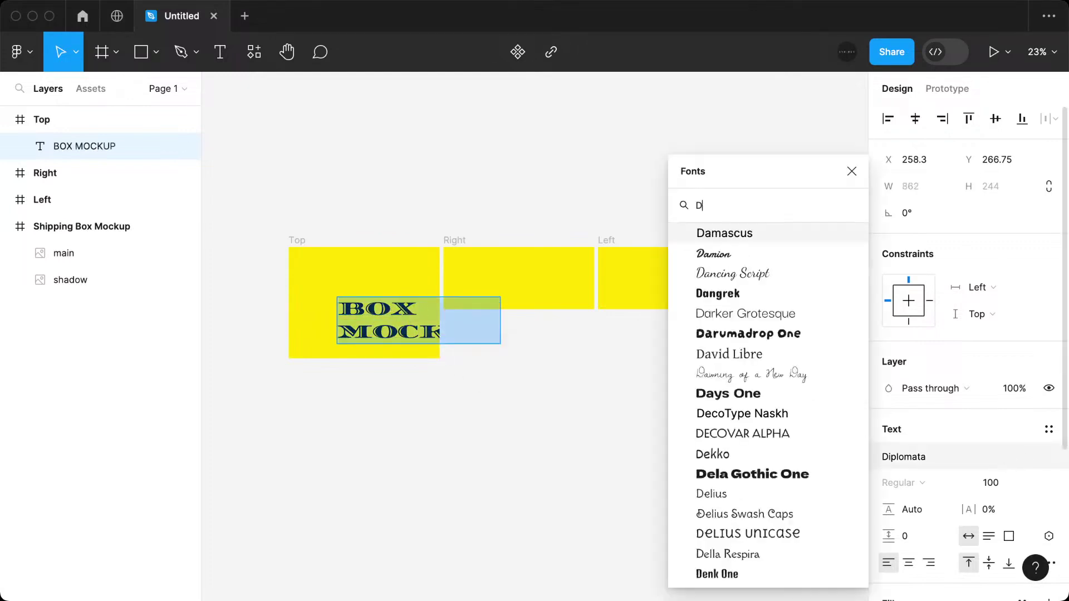
pyautogui.write('IN')
pyautogui.press('Return')
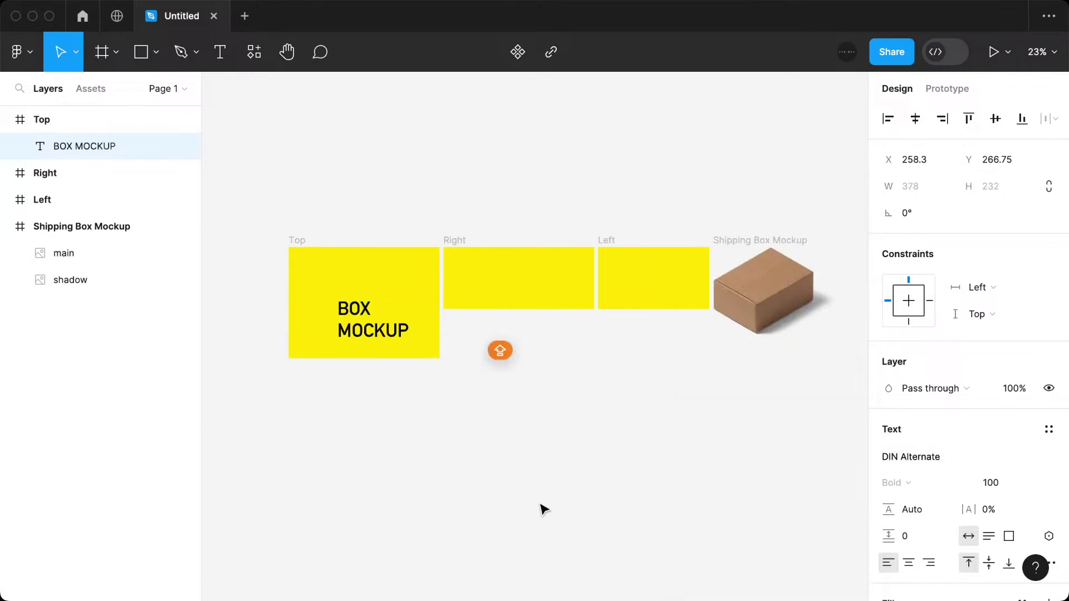
pyautogui.press('Escape')
pyautogui.moveTo(372, 321); pyautogui.dragTo(364, 304)
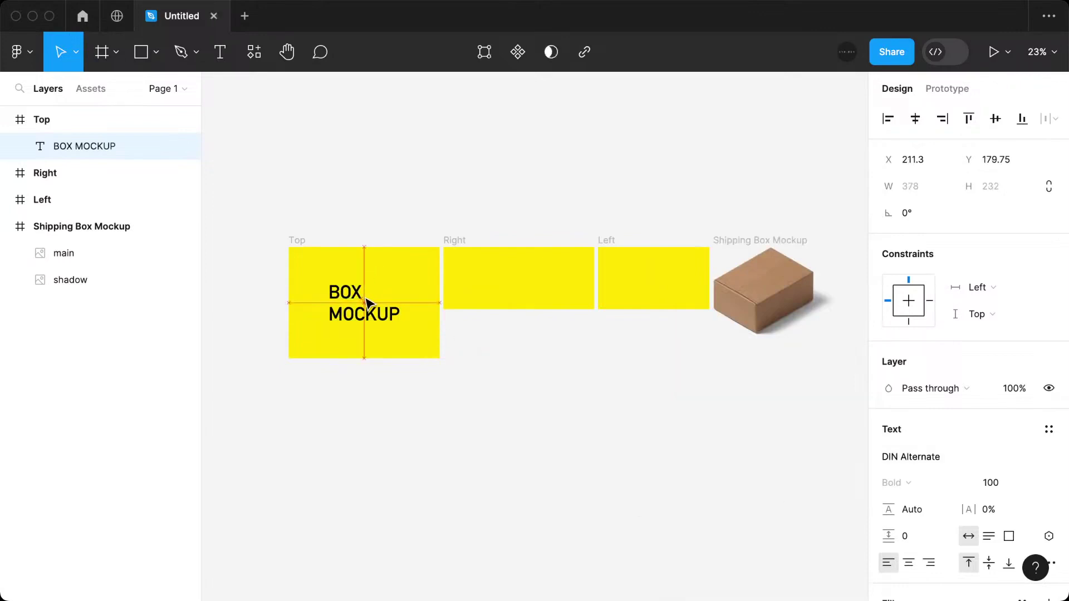
pyautogui.click(425, 417)
# Relaunch Artboard Studio Mockups and render the Right frame onto the box mockup.
pyautogui.click(467, 249)
pyautogui.click(254, 52)
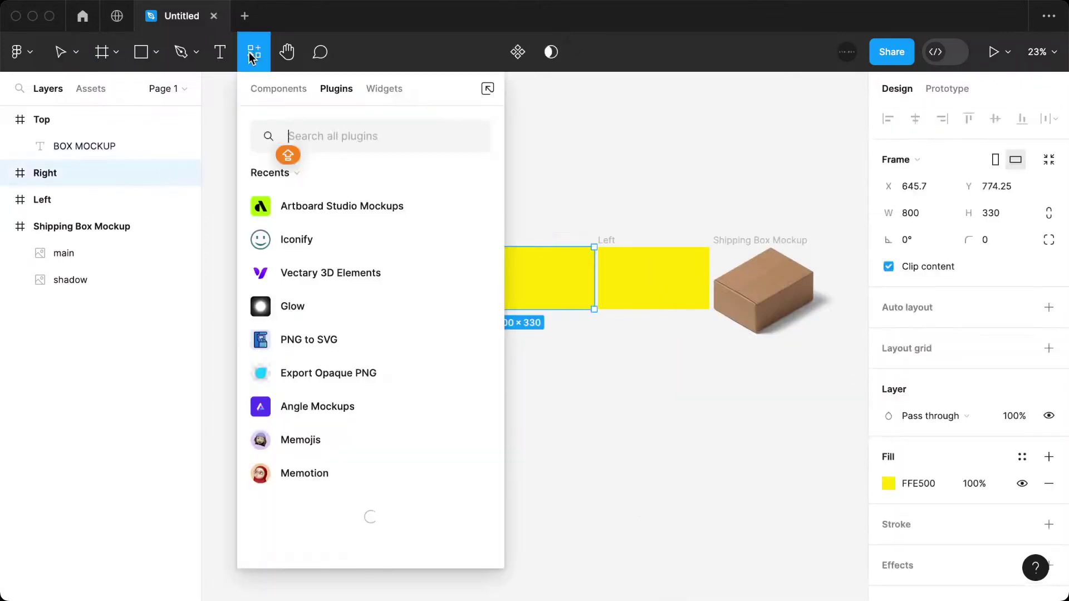
pyautogui.click(469, 205)
pyautogui.click(460, 239)
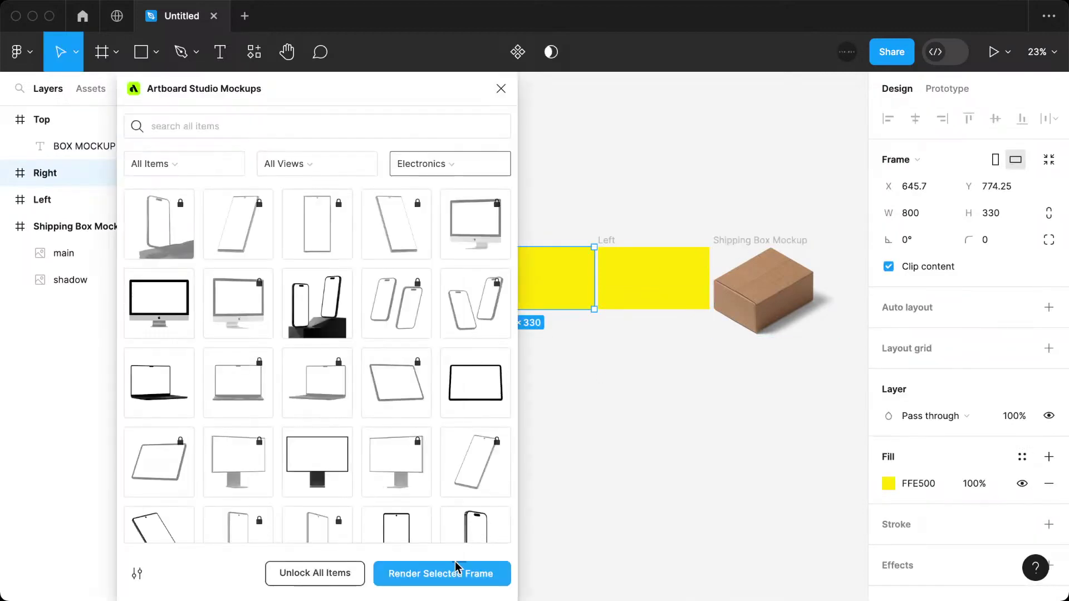
pyautogui.click(456, 567)
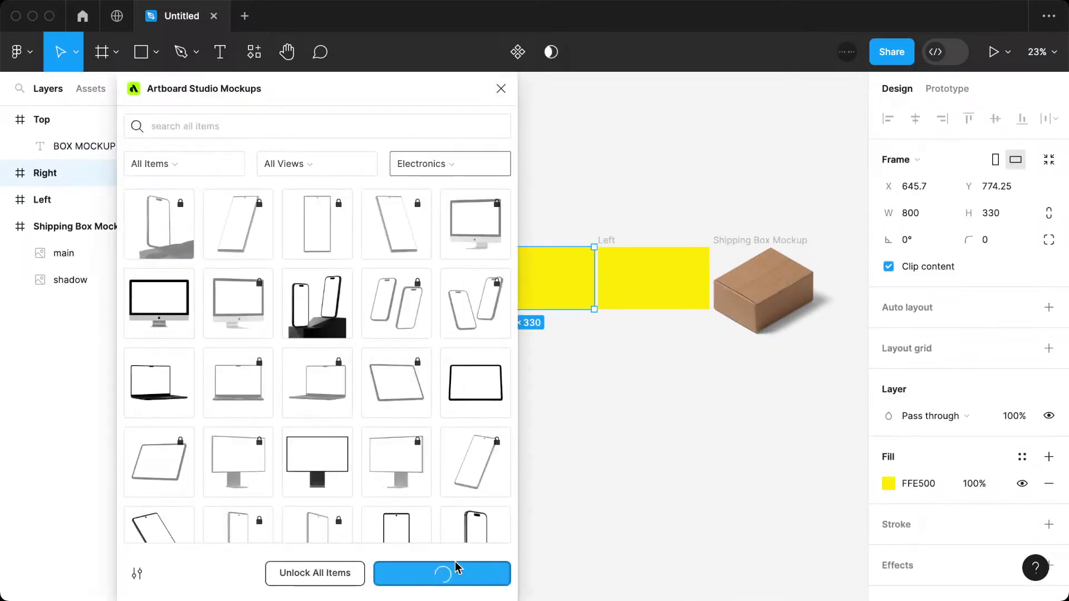
# Render the Top frame onto the shipping box mockup.
pyautogui.click(607, 240)
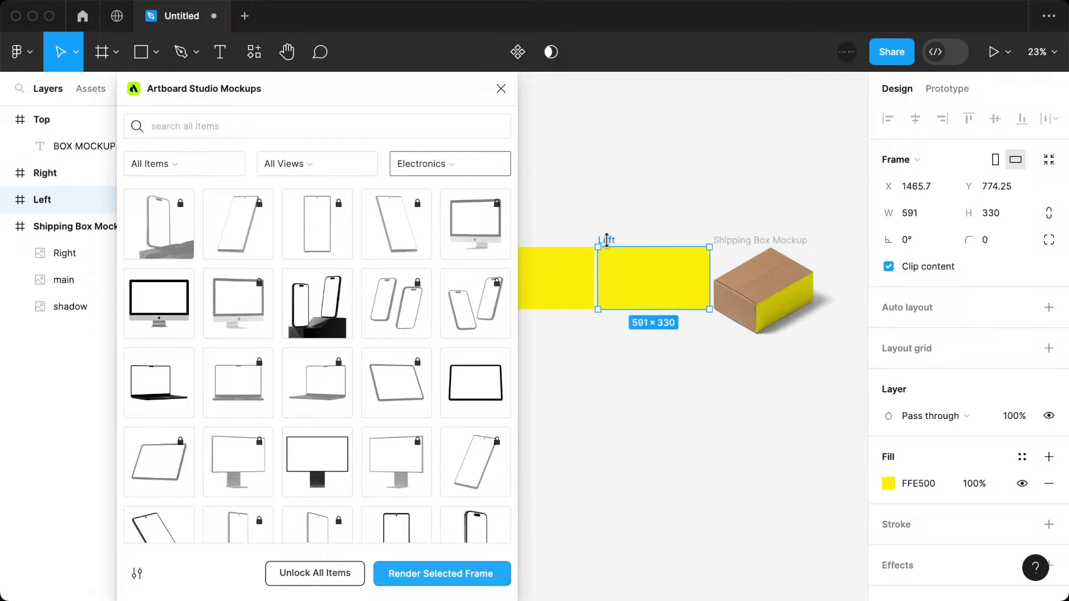
pyautogui.hscroll(-5, 694, 425)
pyautogui.click(543, 220)
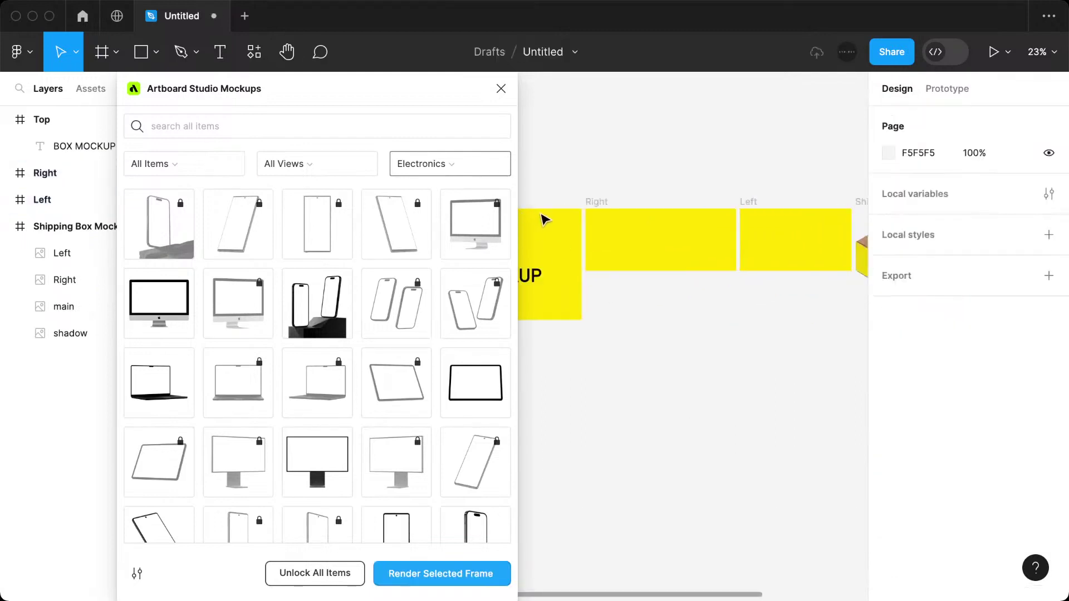
pyautogui.click(546, 238)
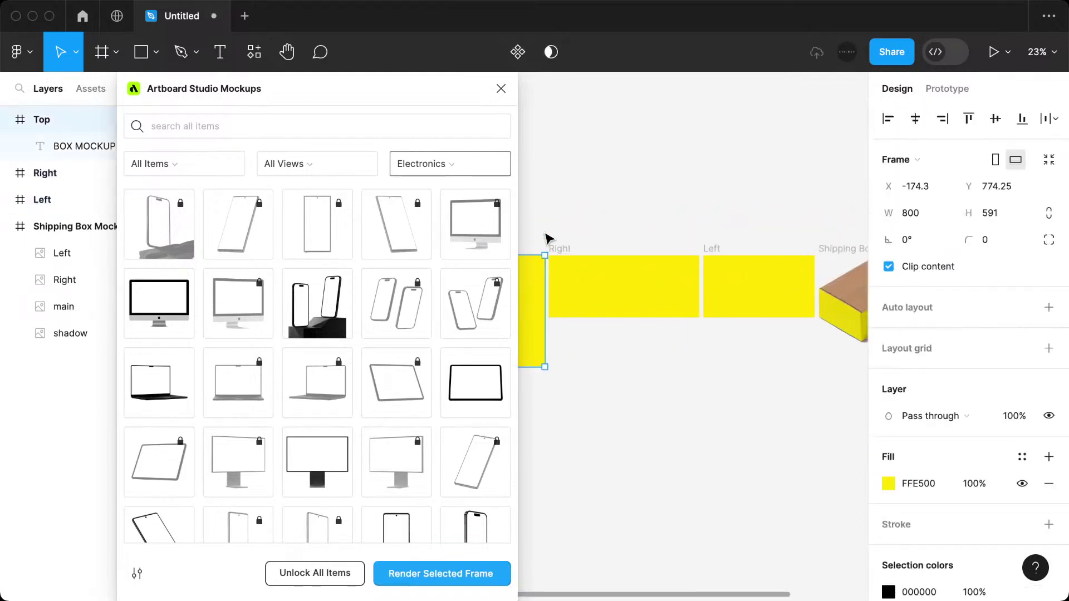
pyautogui.click(474, 577)
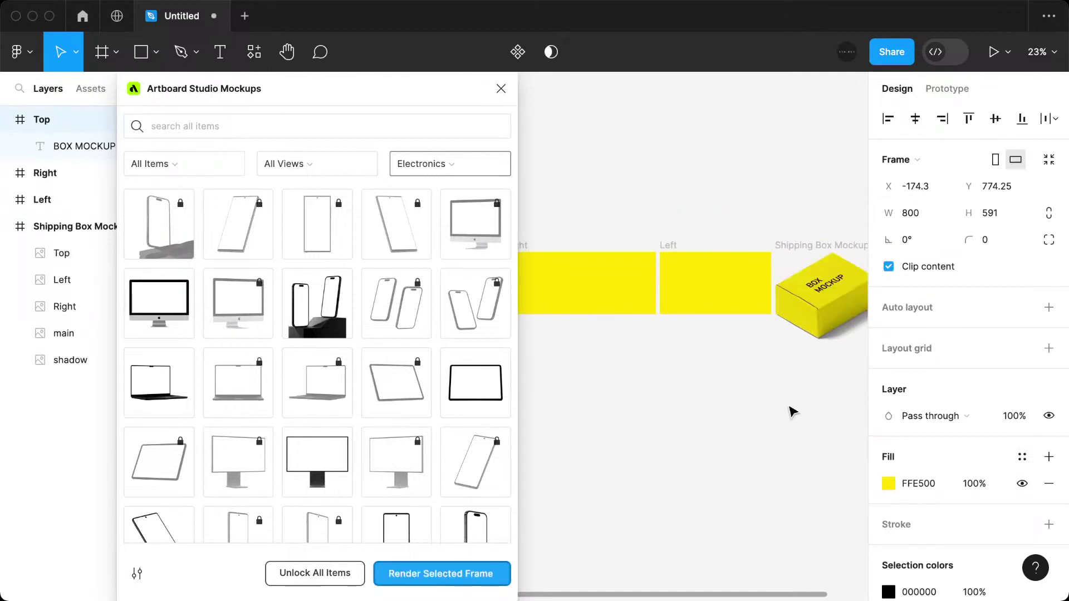
pyautogui.scroll(-3, 851, 303)
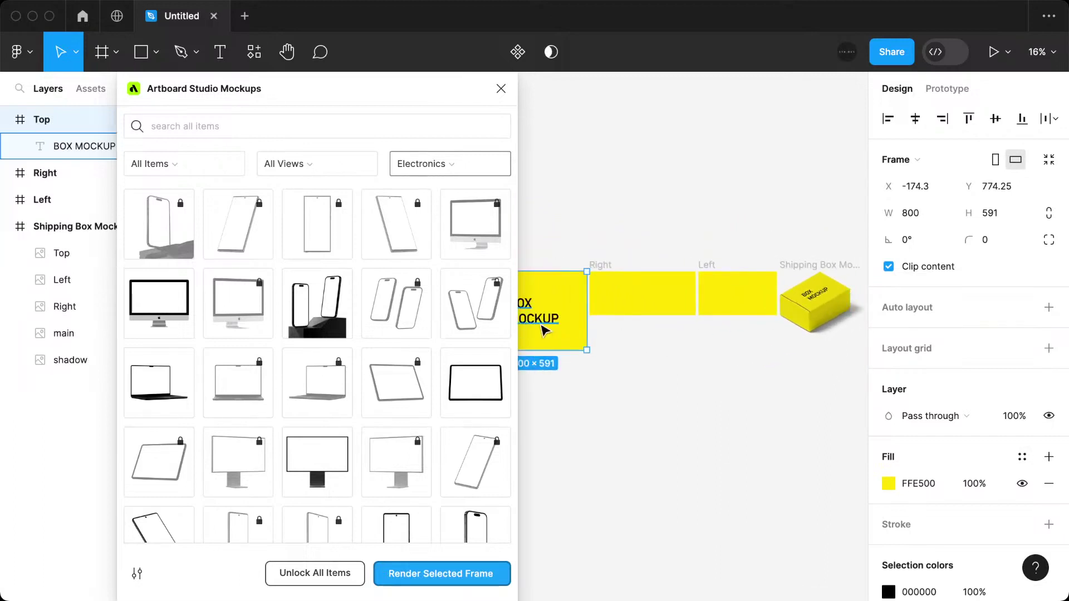
# Close the plugin and delete the Top, Right and Left frames, keeping the yellow box.
pyautogui.click(501, 89)
pyautogui.press('Delete')
pyautogui.click(596, 270)
pyautogui.press('Delete')
pyautogui.click(703, 267)
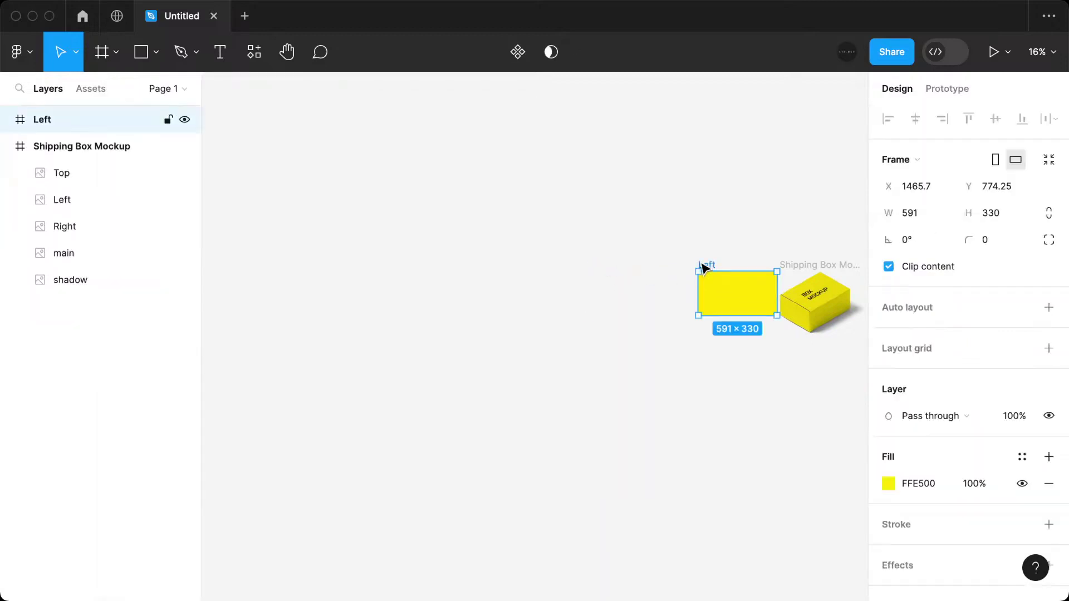
pyautogui.press('Delete')
pyautogui.hotkey('shift', '1')
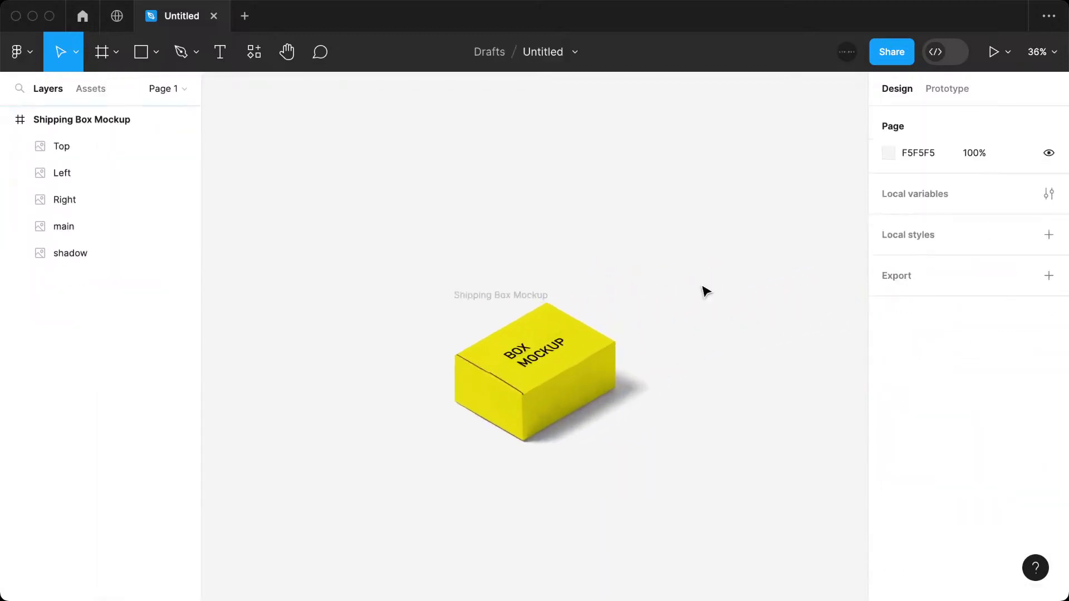
pyautogui.click(527, 295)
pyautogui.press('super+d')
pyautogui.press('Delete')
# Reopen the Artboard Studio Mockups plugin.
pyautogui.hscroll(-4, 501, 334)
pyautogui.click(254, 52)
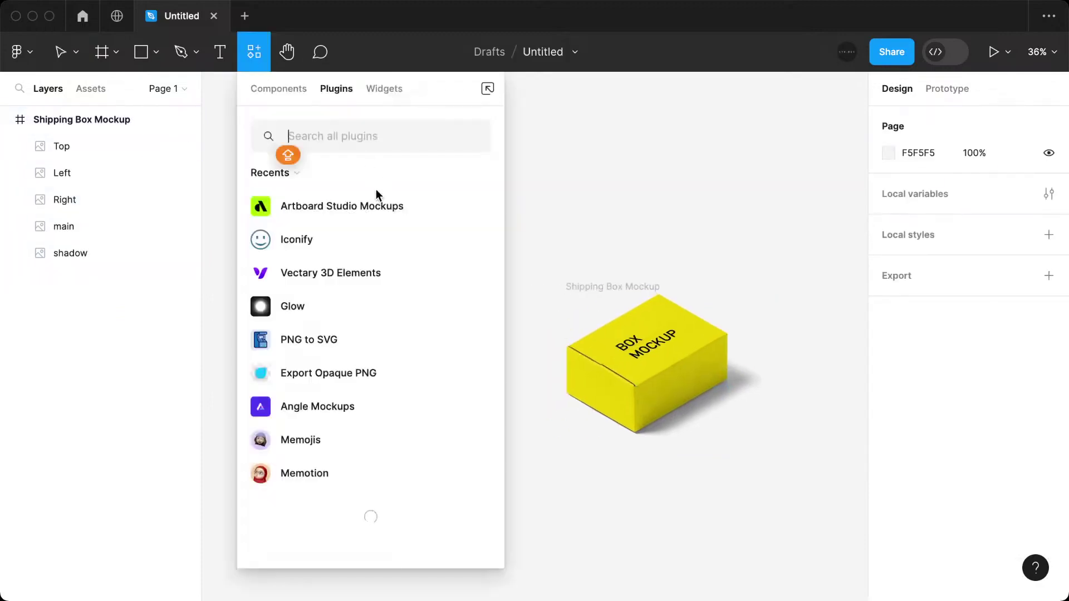
pyautogui.click(456, 199)
pyautogui.click(483, 239)
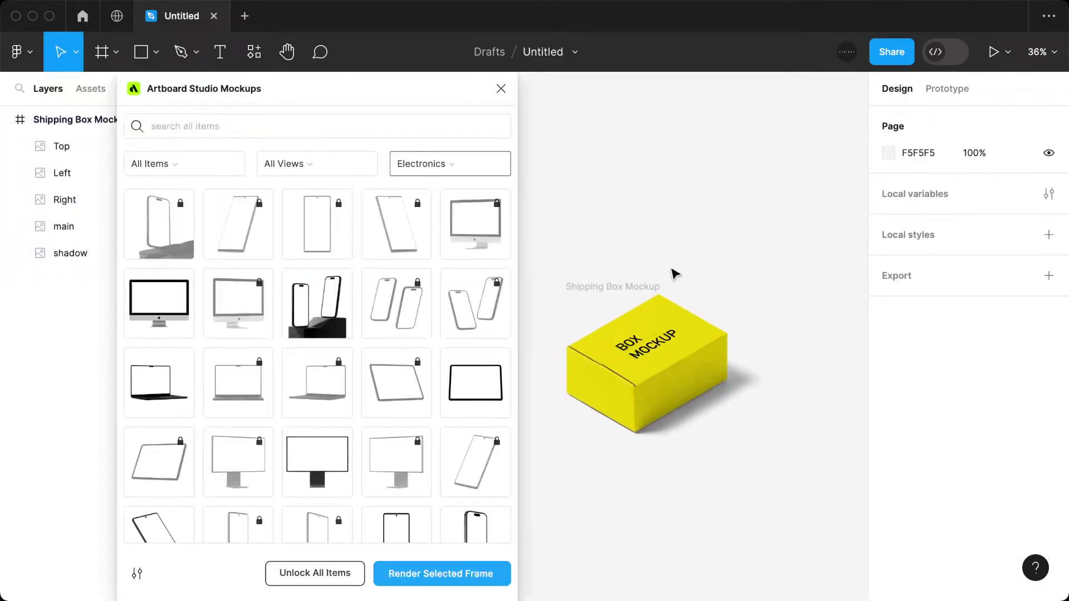
# Browse the Hard Shadow mockups, then switch the library to Perspective.
pyautogui.click(445, 163)
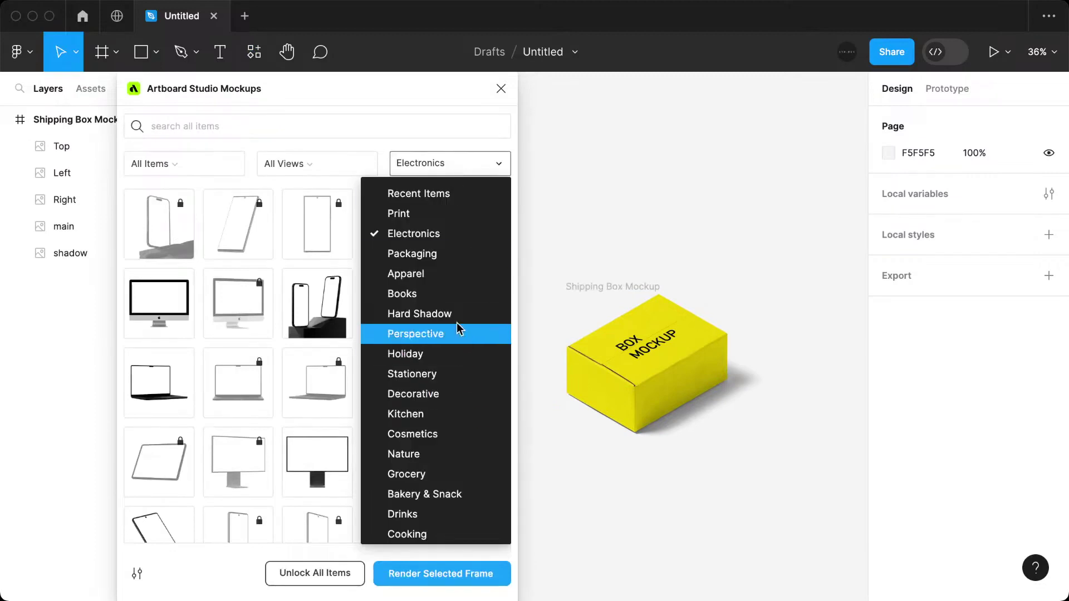
pyautogui.click(459, 317)
pyautogui.click(463, 168)
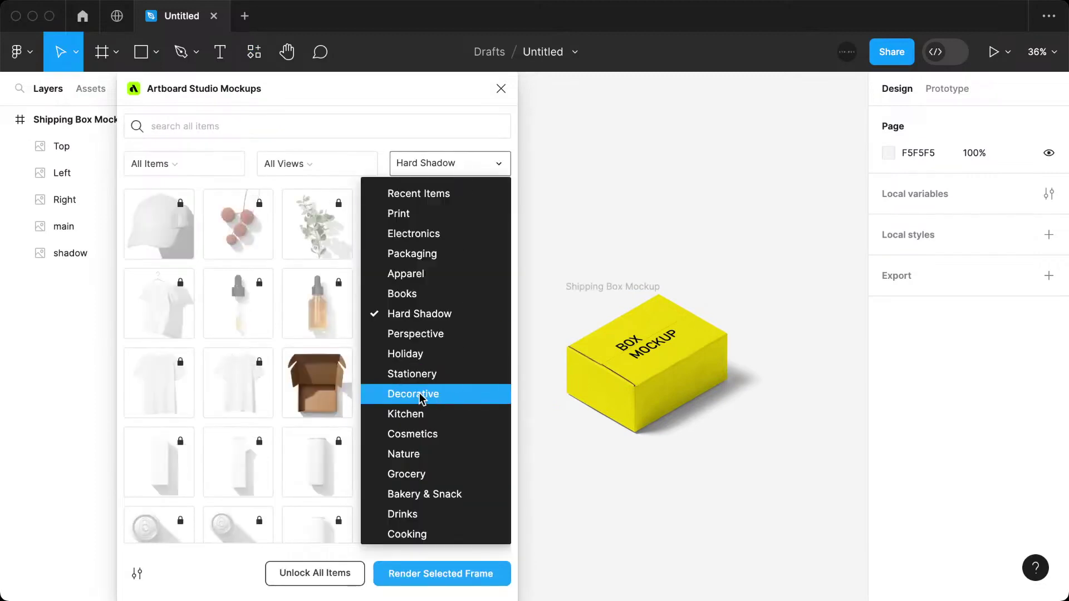
pyautogui.click(317, 321)
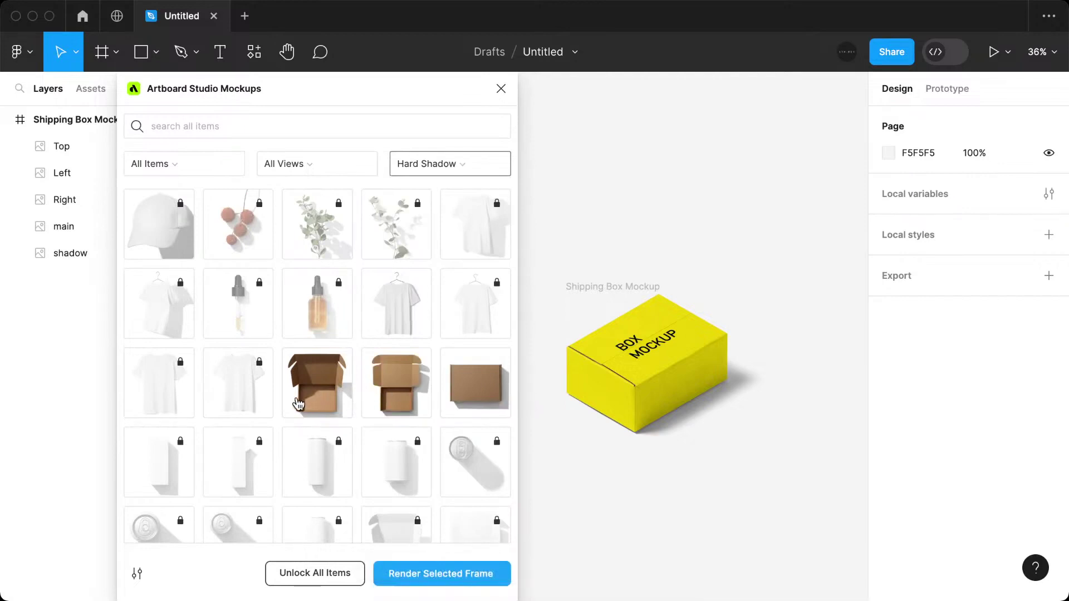
pyautogui.scroll(-3, 411, 402)
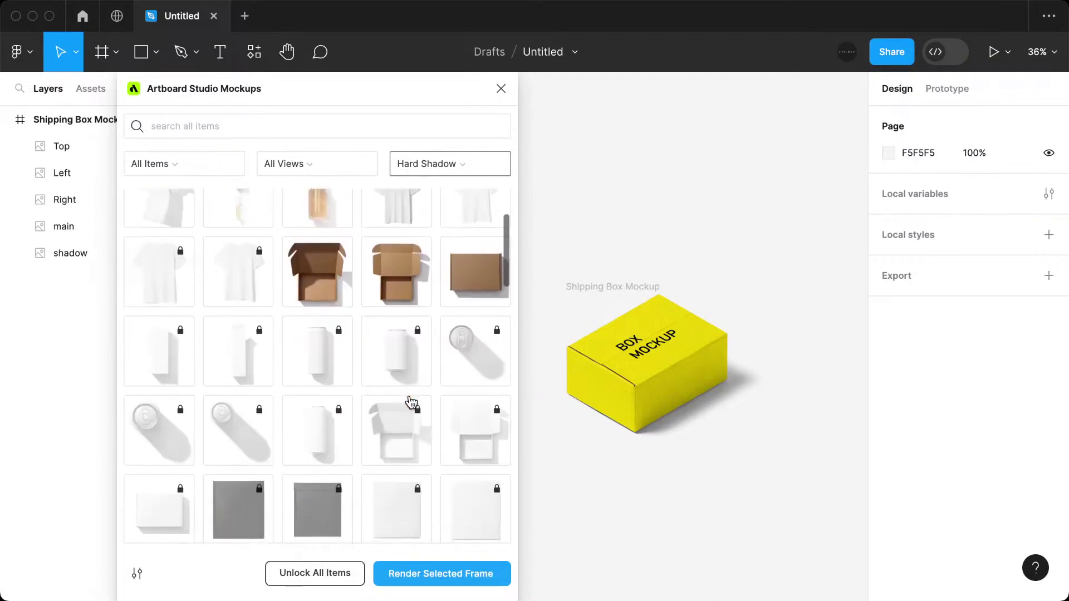
pyautogui.scroll(3, 412, 390)
pyautogui.click(456, 170)
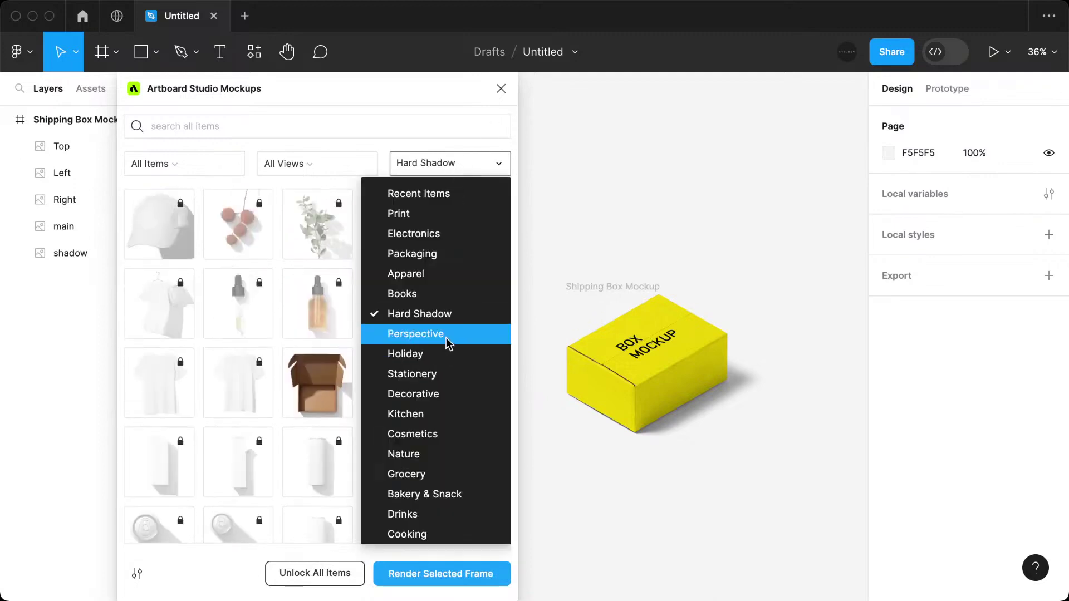
pyautogui.click(446, 335)
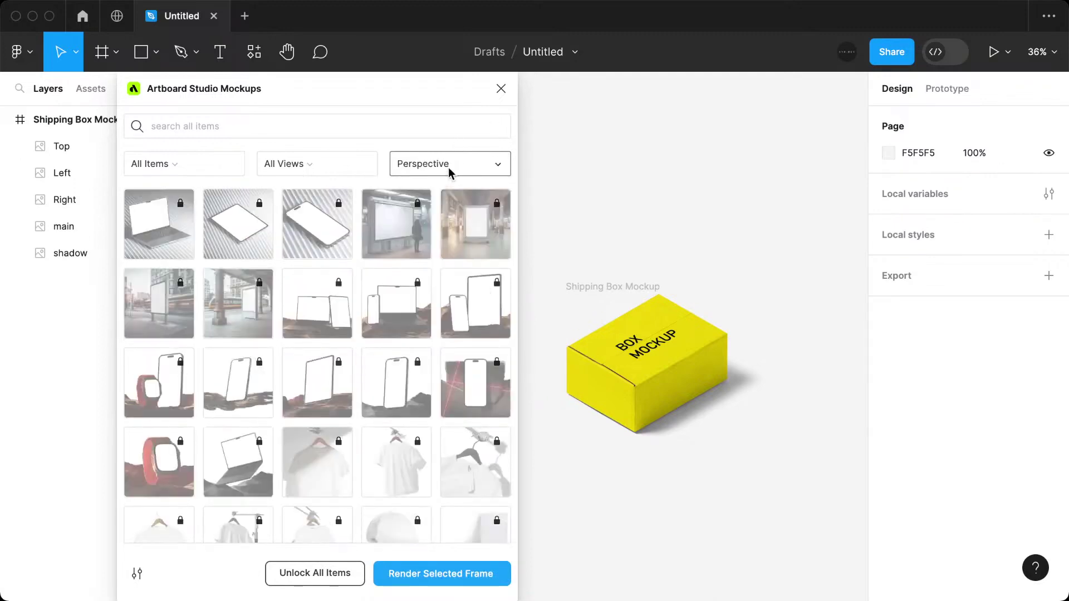
# Filter to Free Items and insert the closed brown cardboard box mockup.
pyautogui.click(161, 164)
pyautogui.click(210, 212)
pyautogui.click(493, 163)
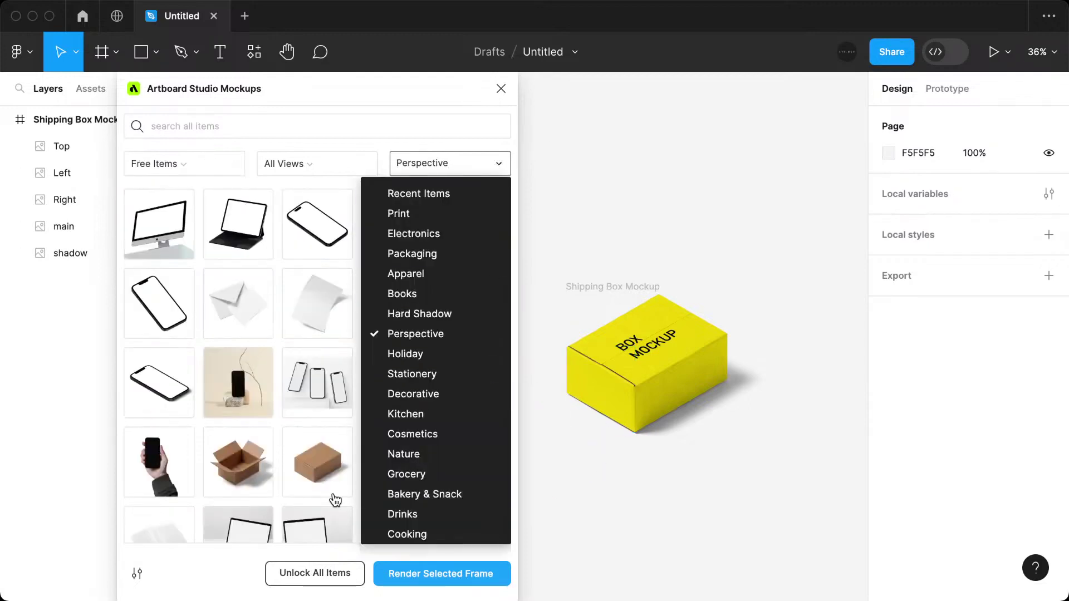
pyautogui.click(326, 460)
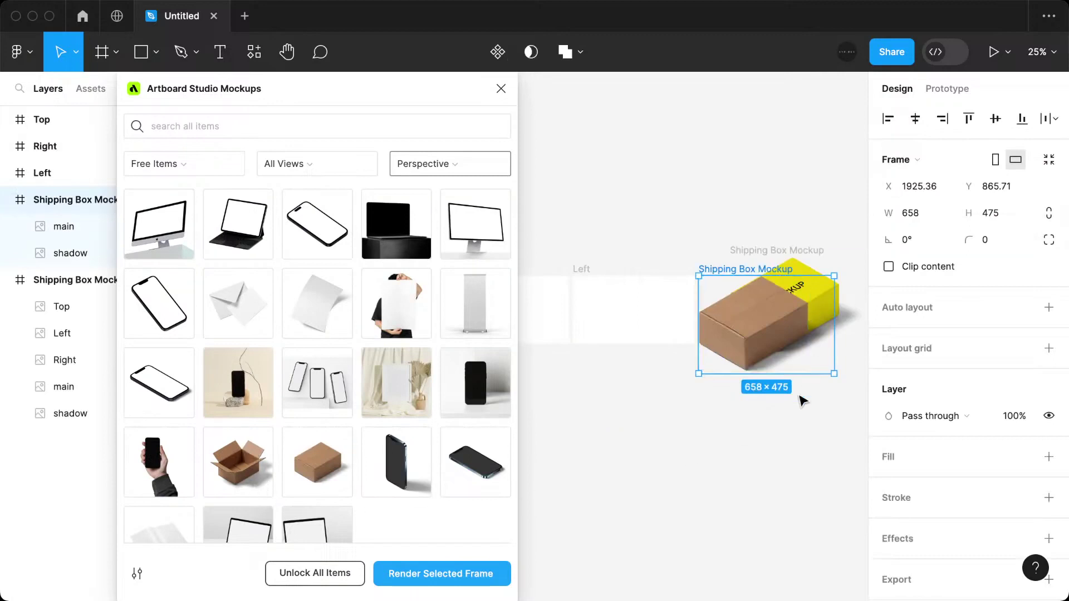
# Undo the box, try the open box, re-insert the closed box and close the plugin.
pyautogui.click(798, 414)
pyautogui.hotkey('ctrl', 'z')
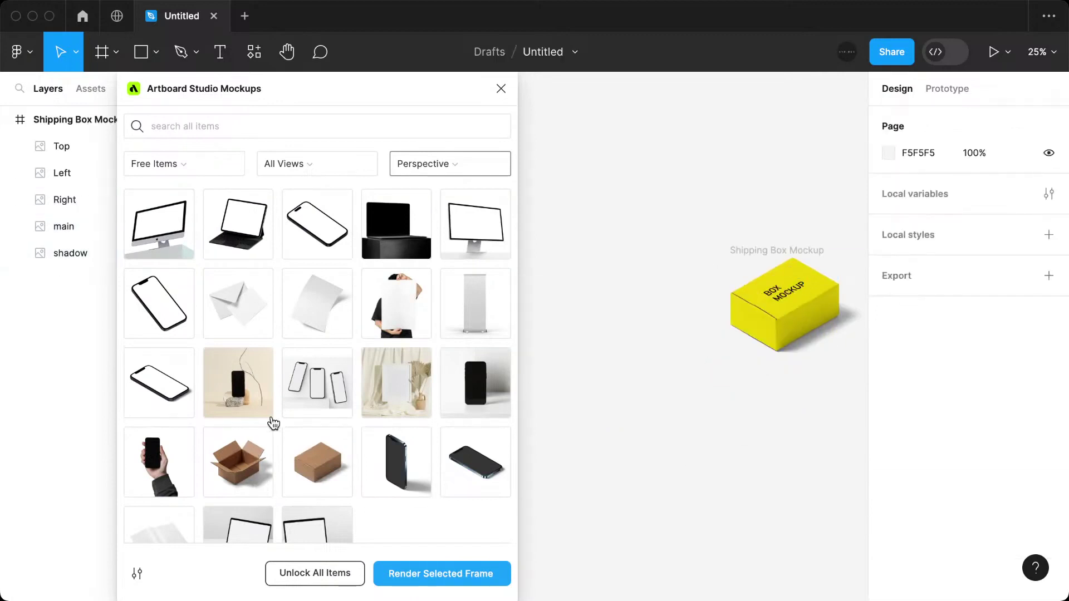
pyautogui.click(248, 456)
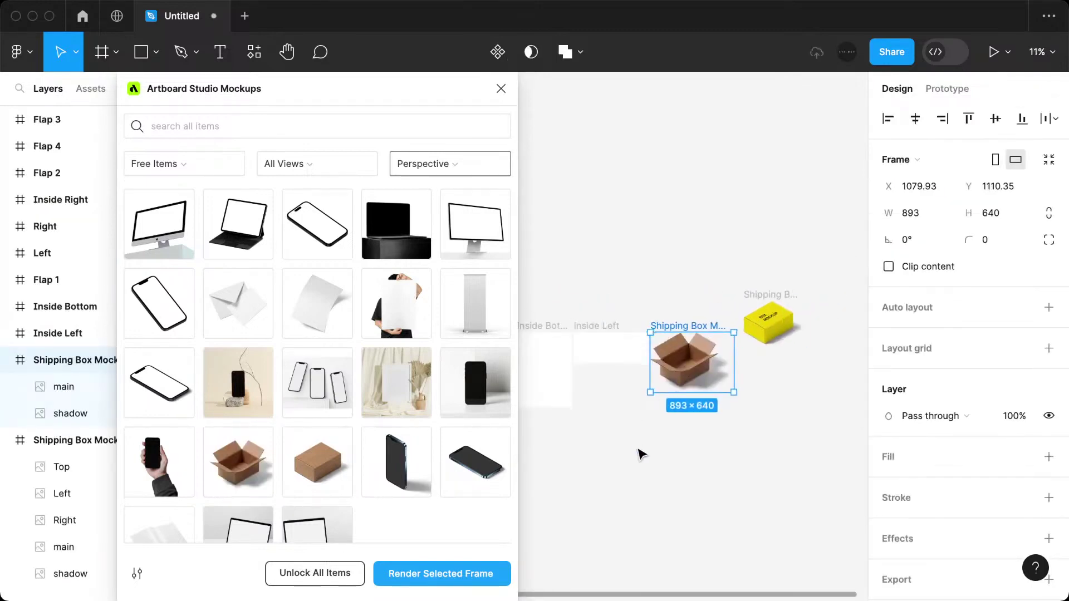
pyautogui.click(317, 465)
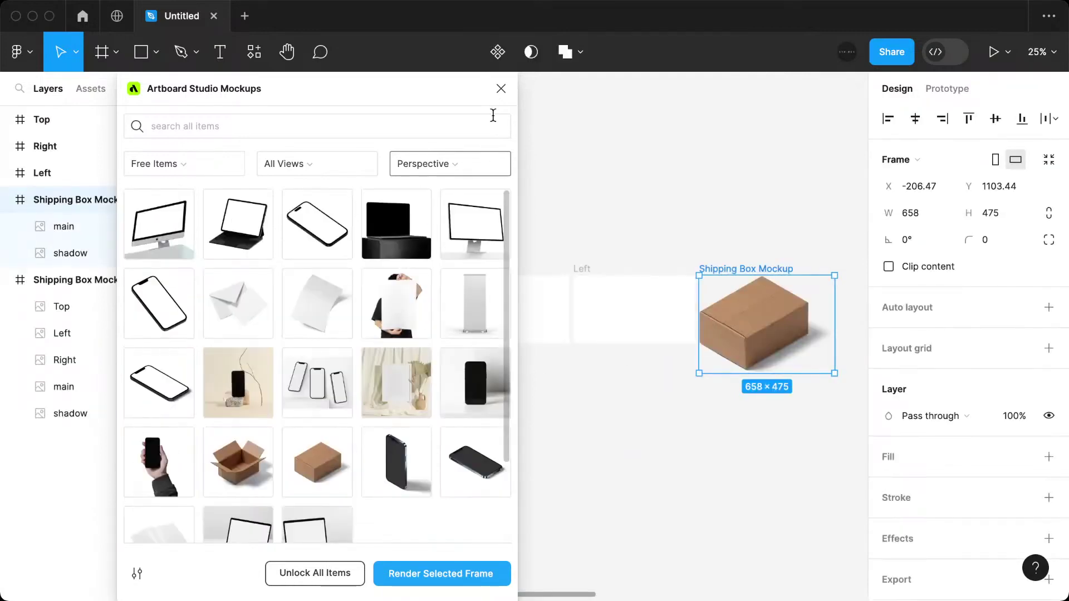
pyautogui.click(501, 88)
# Move the brown box's Top, Right and Left frames beneath the yellow box.
pyautogui.scroll(-3, 728, 320)
pyautogui.scroll(-3, 728, 323)
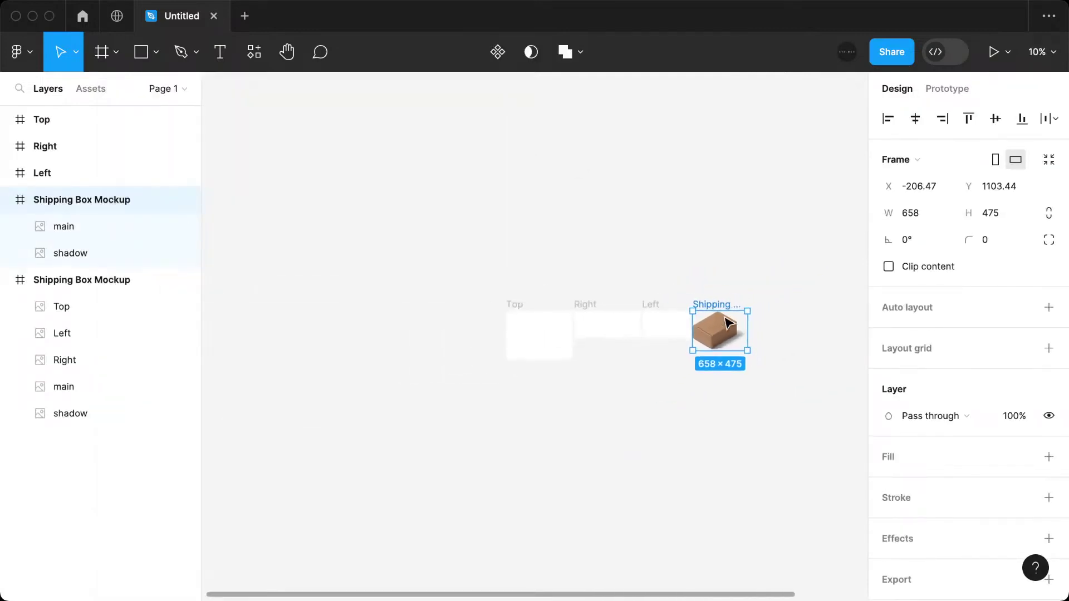
pyautogui.hscroll(3, 728, 321)
pyautogui.hscroll(1, 728, 322)
pyautogui.moveTo(310, 339); pyautogui.dragTo(628, 427)
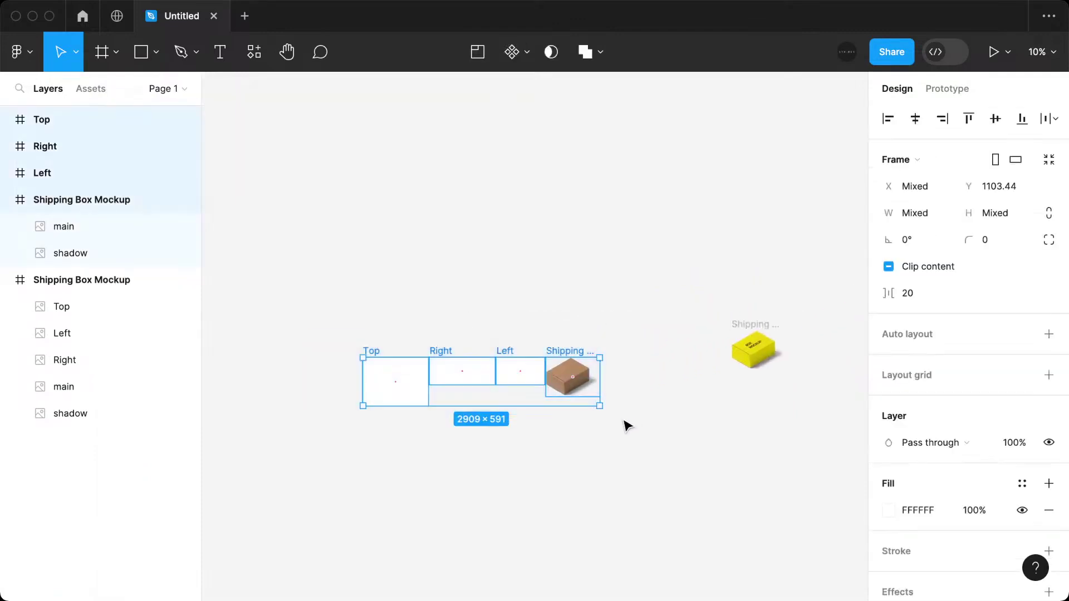
pyautogui.moveTo(580, 384); pyautogui.dragTo(830, 406)
pyautogui.hscroll(3, 768, 386)
pyautogui.scroll(1, 769, 386)
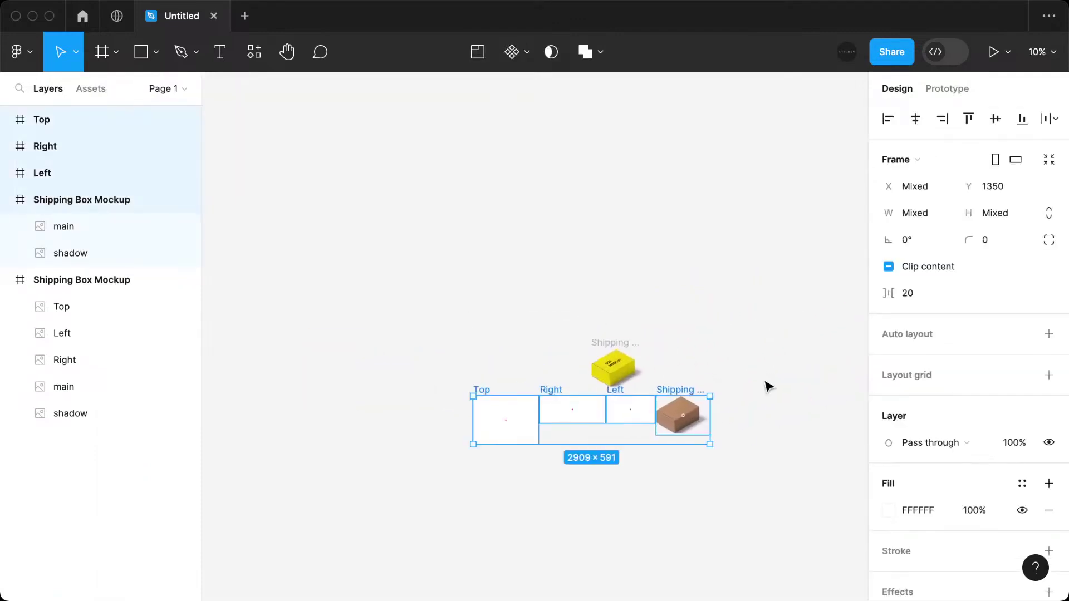
pyautogui.scroll(3, 769, 386)
pyautogui.scroll(3, 766, 384)
pyautogui.click(740, 362)
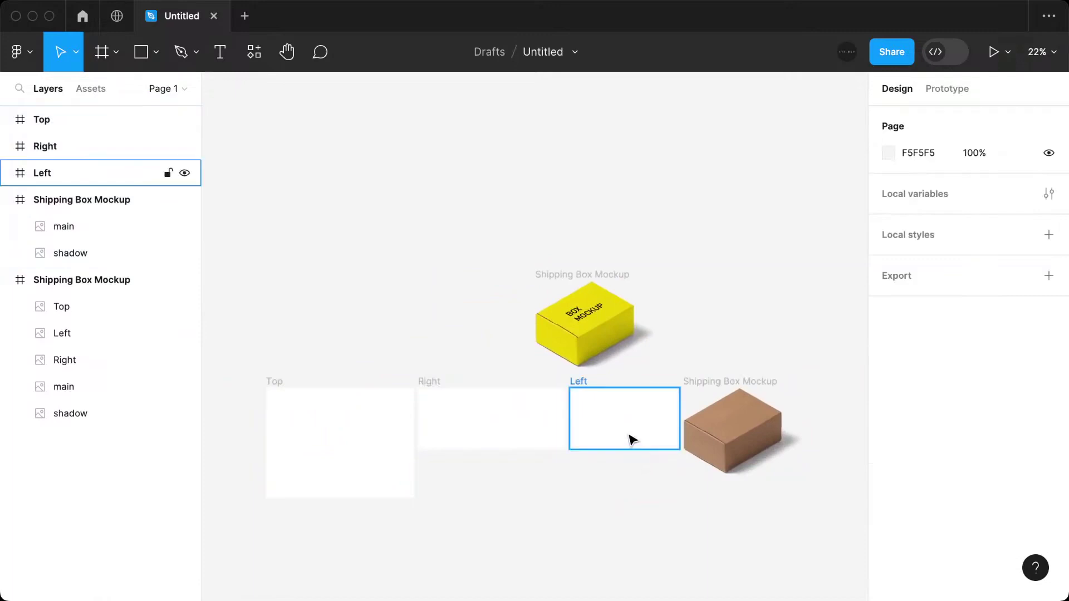
pyautogui.click(630, 435)
# Eyedrop the yellow EBD408 from the box mockup into the Left frame's fill.
pyautogui.click(887, 484)
pyautogui.click(692, 407)
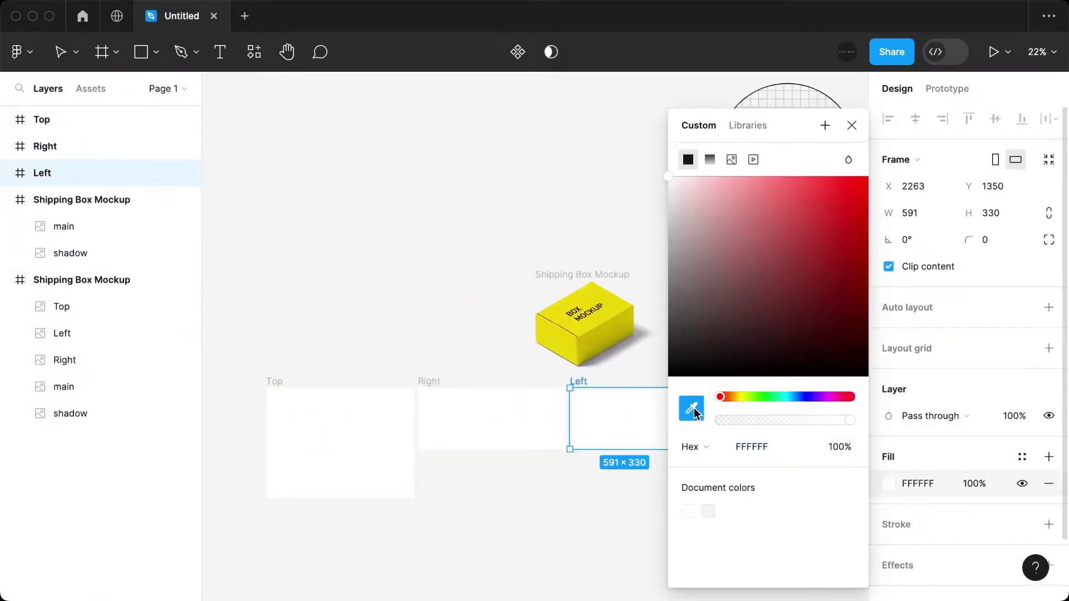
pyautogui.click(618, 306)
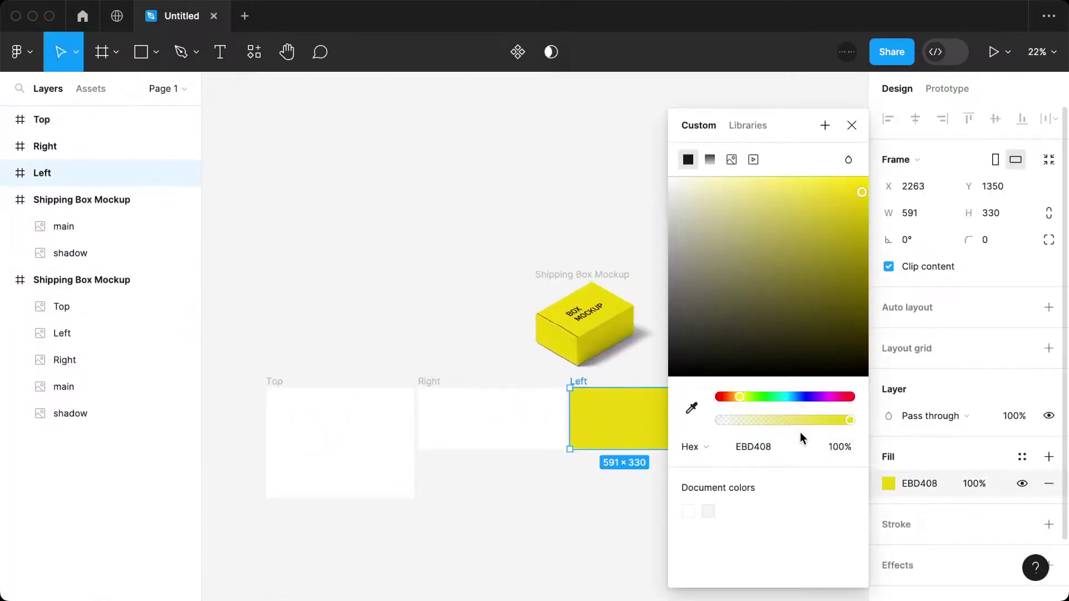
pyautogui.click(787, 447)
# Paste the EBD408 yellow fill into the Right and Top frames.
pyautogui.click(513, 419)
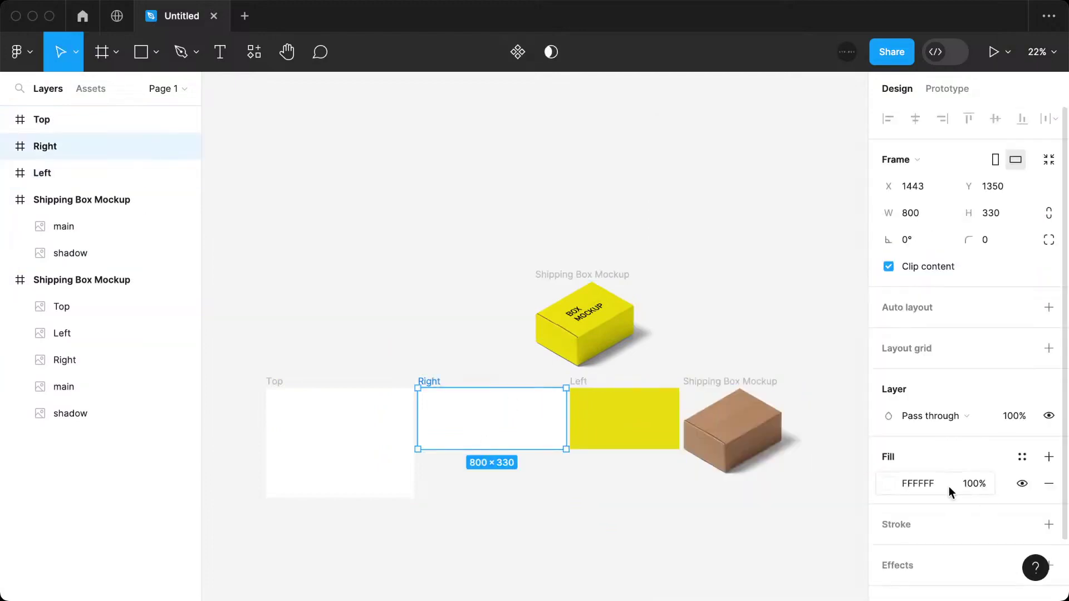
pyautogui.write('EBD408')
pyautogui.click(331, 452)
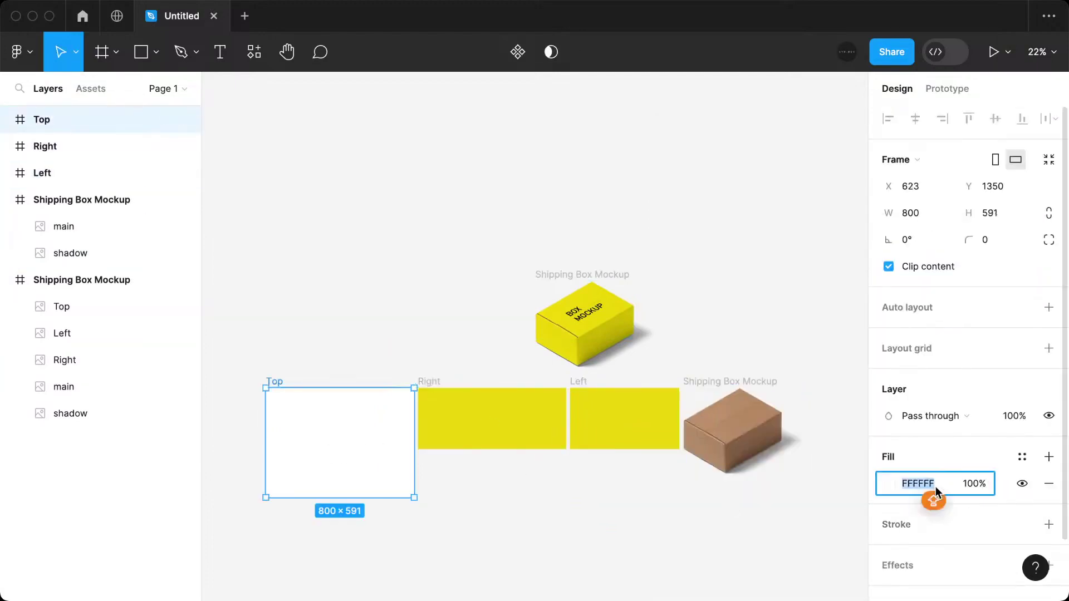
pyautogui.write('EBD408')
pyautogui.click(652, 525)
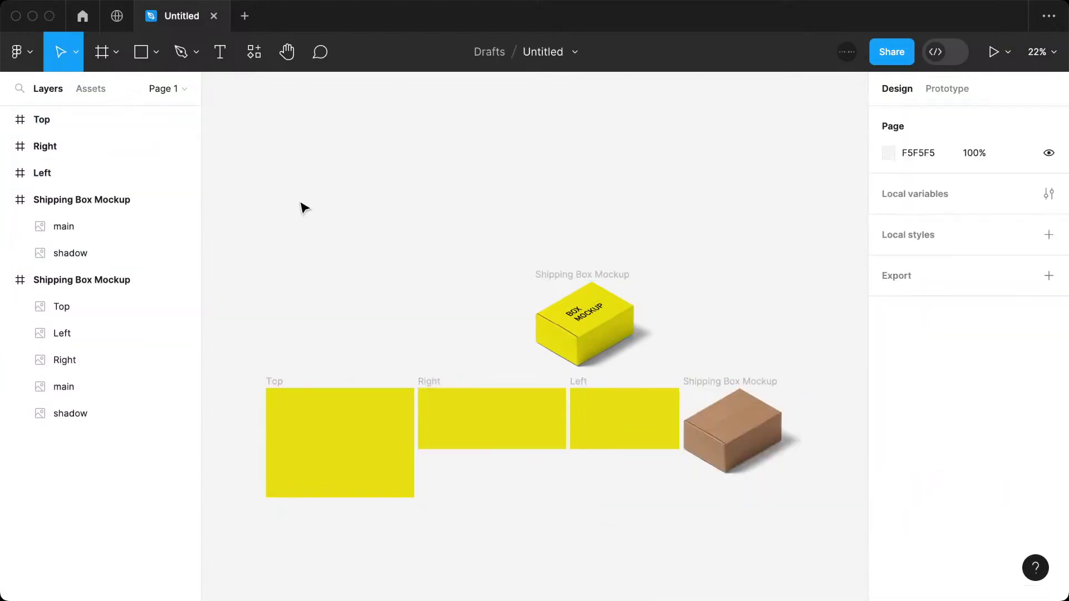
pyautogui.click(216, 61)
# Type the title 'BOX MOCKUP' in a new text layer inside the Top frame.
pyautogui.click(296, 451)
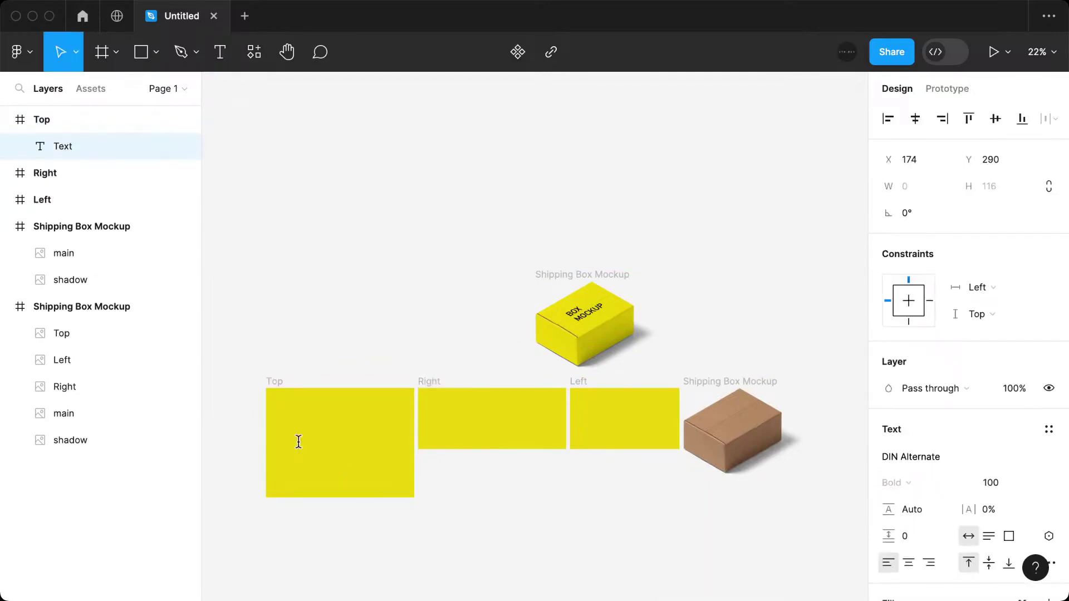
pyautogui.write('bO')
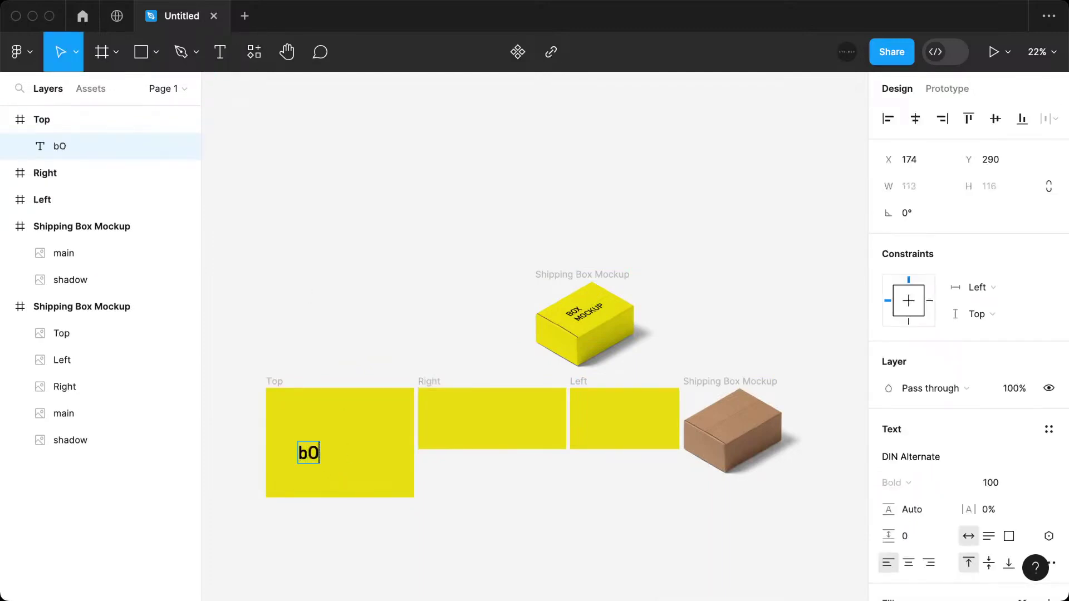
pyautogui.press('BackSpace')
pyautogui.press('BackSpace')
pyautogui.write('Box')
pyautogui.press('BackSpace')
pyautogui.press('BackSpace')
pyautogui.write('OX')
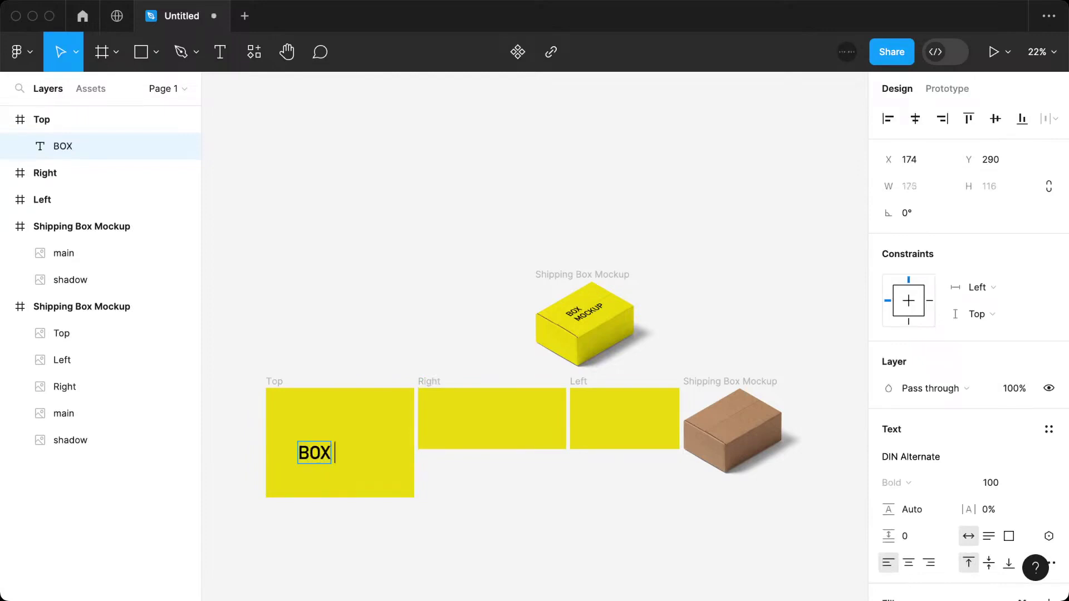
pyautogui.write(' M')
pyautogui.write('OCK')
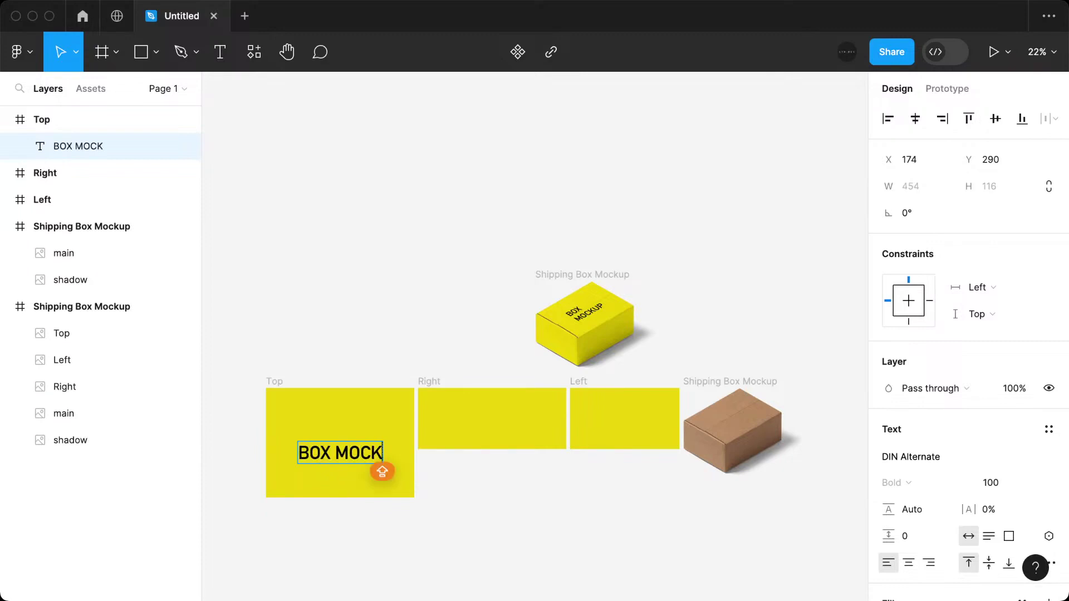
pyautogui.write('UP')
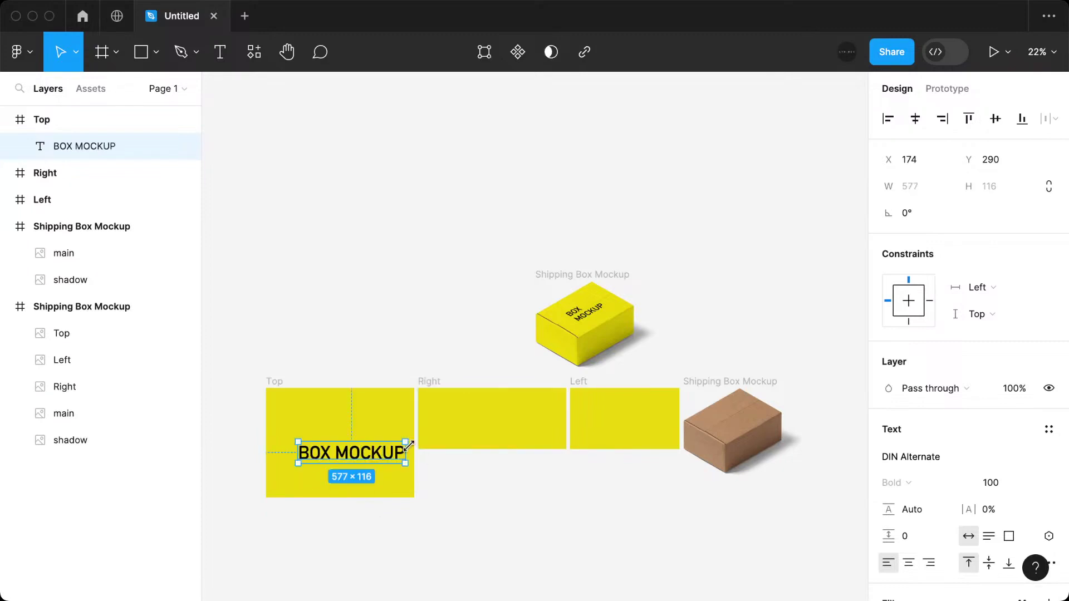
# Wrap BOX MOCKUP onto two lines, centre it in the Top frame, and select the Top frame.
pyautogui.moveTo(409, 445); pyautogui.dragTo(396, 446)
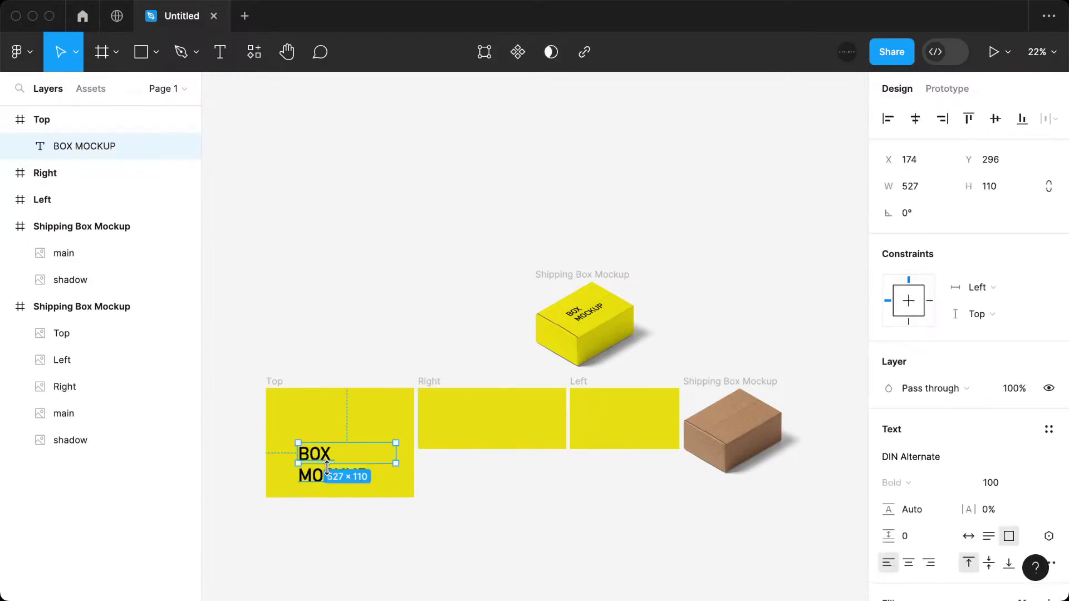
pyautogui.moveTo(334, 474); pyautogui.dragTo(331, 459)
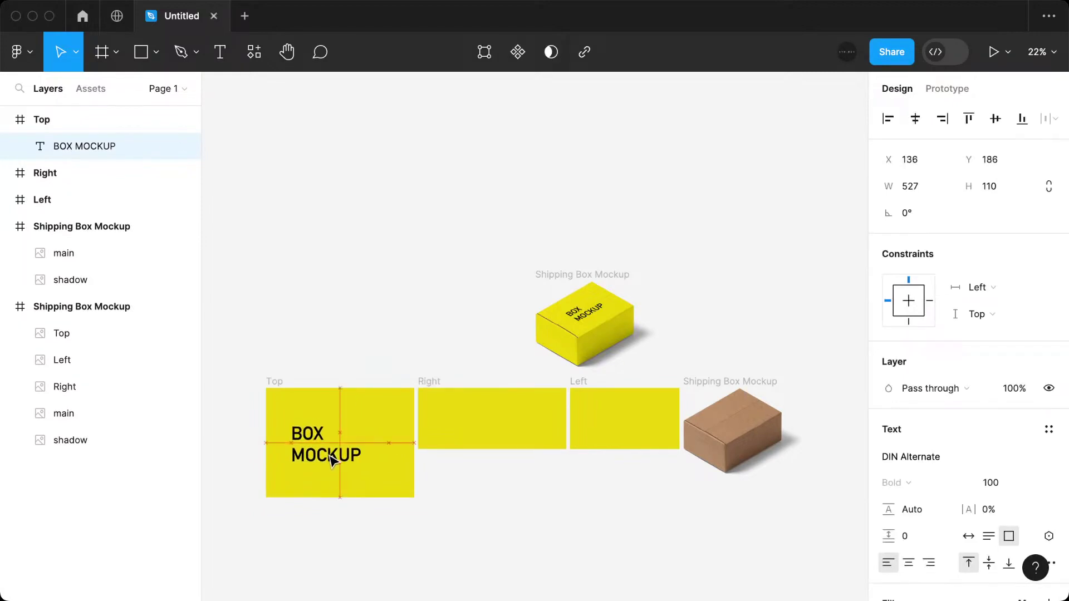
pyautogui.click(365, 301)
pyautogui.click(281, 383)
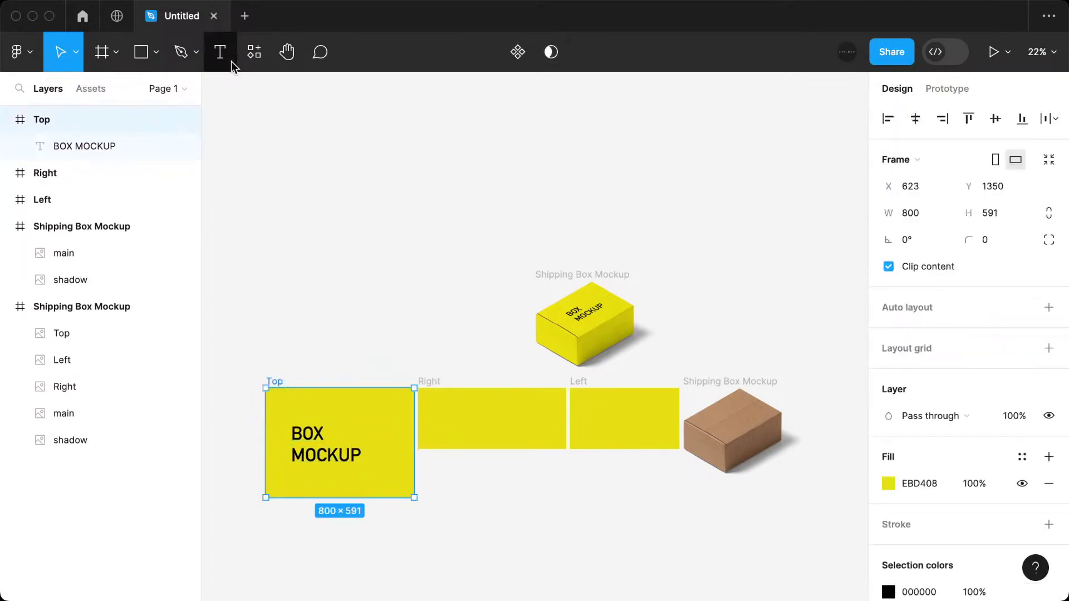
pyautogui.click(254, 52)
# Render the yellow face frames onto the second shipping box with Artboard Studio Mockups, then close the plugin.
pyautogui.click(473, 207)
pyautogui.click(473, 226)
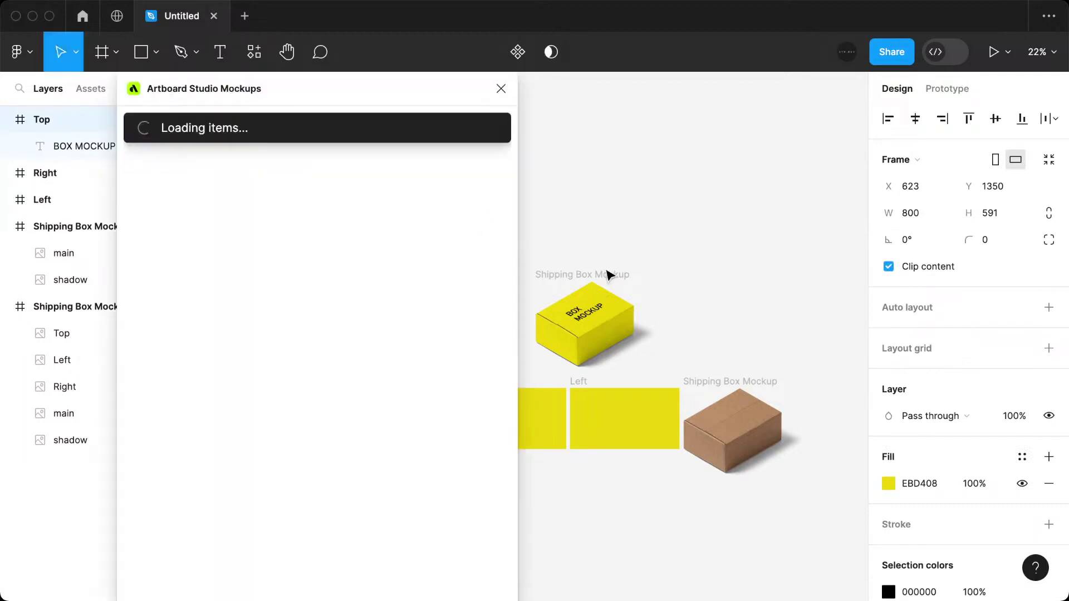
pyautogui.click(485, 577)
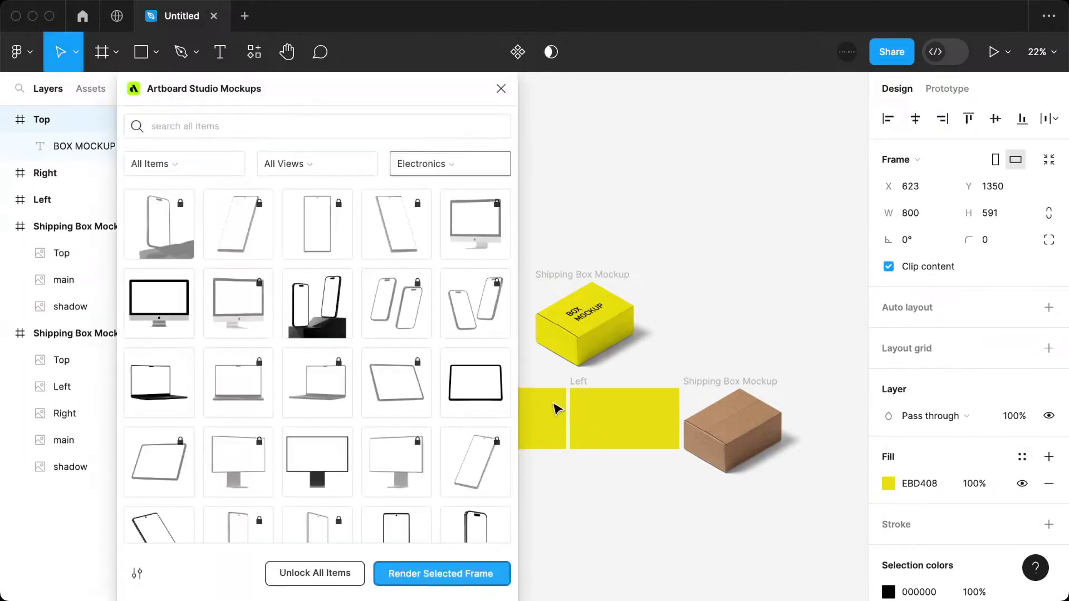
pyautogui.click(590, 418)
pyautogui.click(480, 579)
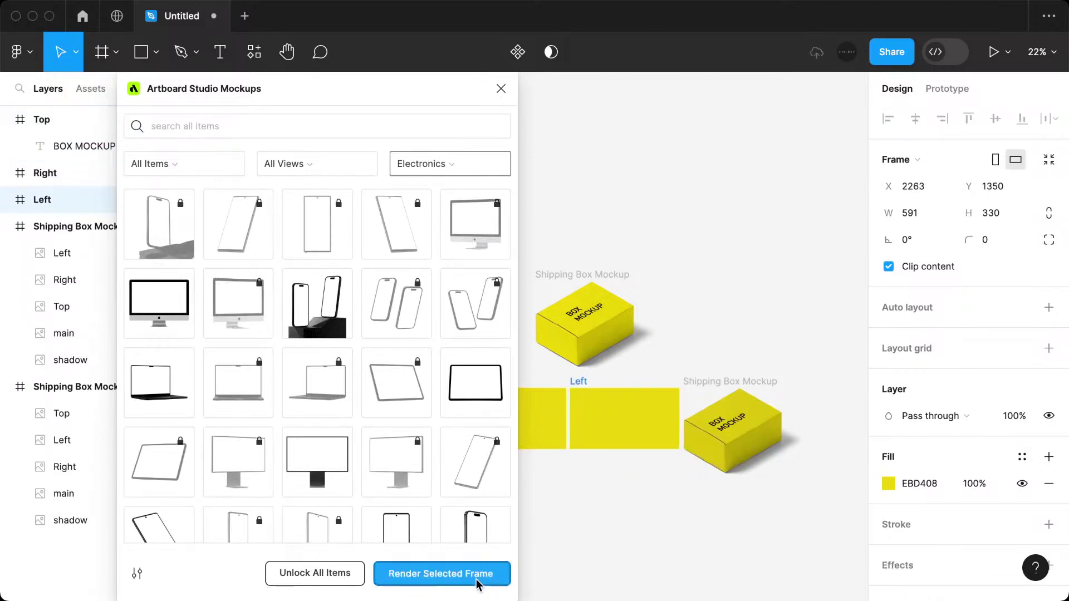
pyautogui.click(501, 89)
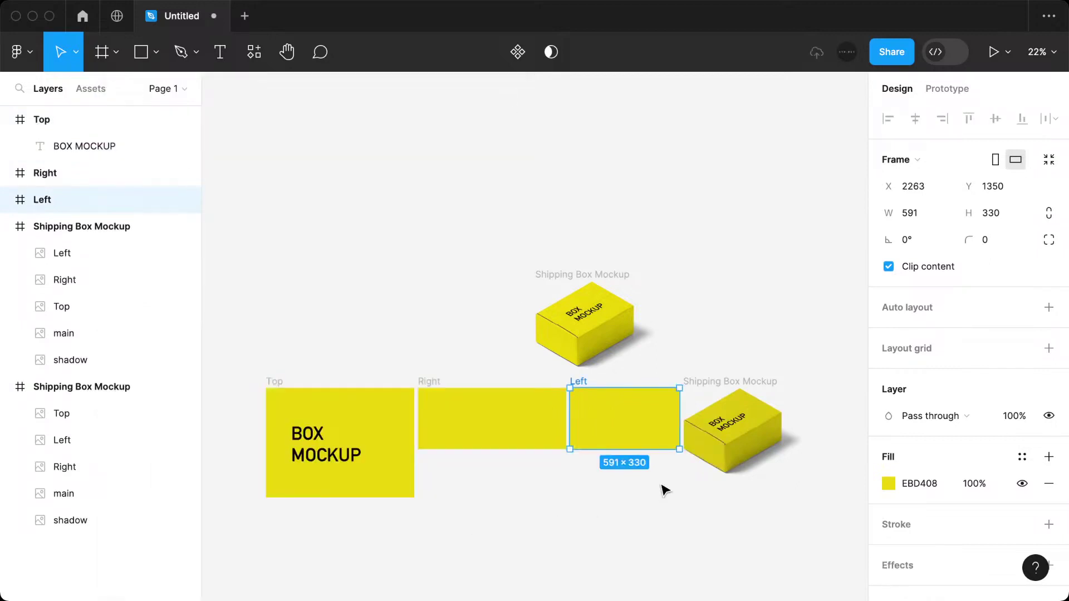
# Change the Left frame's fill to slate blue 596987.
pyautogui.click(895, 484)
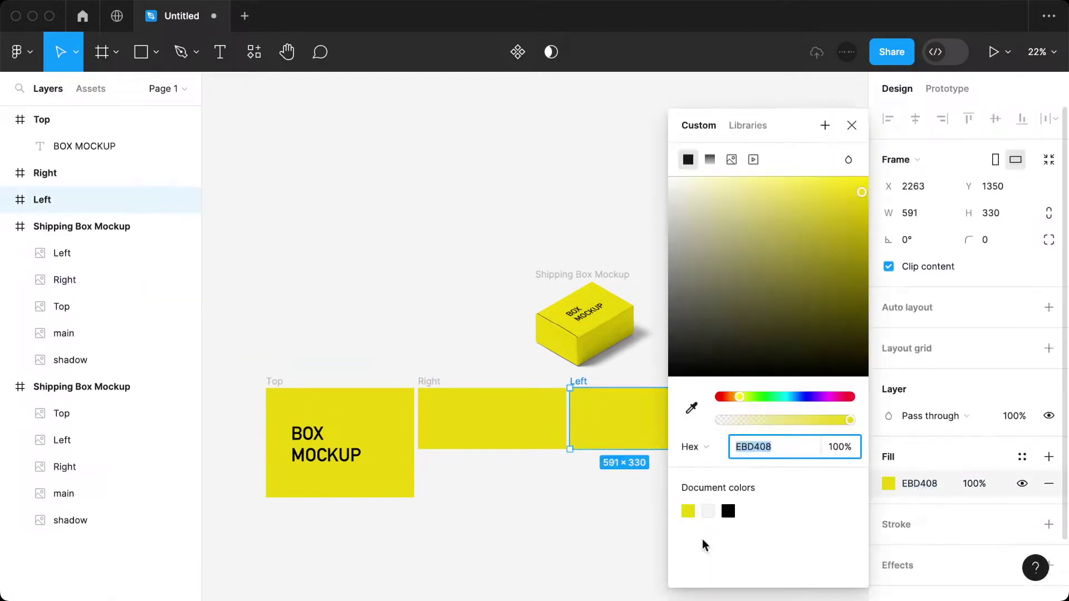
pyautogui.moveTo(704, 341); pyautogui.dragTo(666, 334)
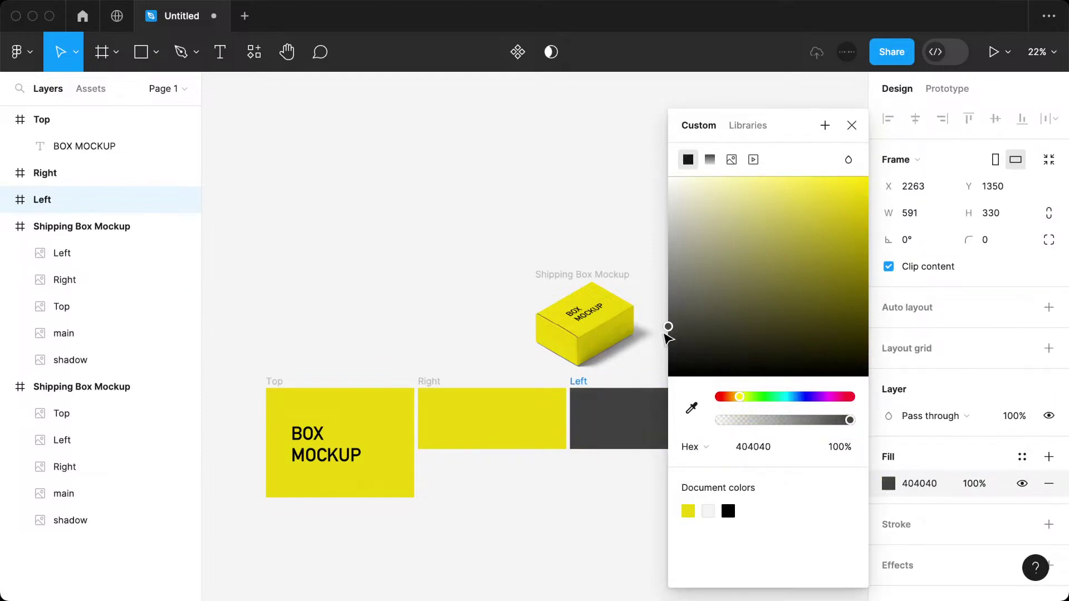
pyautogui.moveTo(789, 395); pyautogui.dragTo(800, 397)
pyautogui.moveTo(716, 341)
pyautogui.mouseDown()
pyautogui.moveTo(716, 280)
pyautogui.moveTo(744, 293)
pyautogui.mouseUp()
pyautogui.hscroll(5, 735, 306)
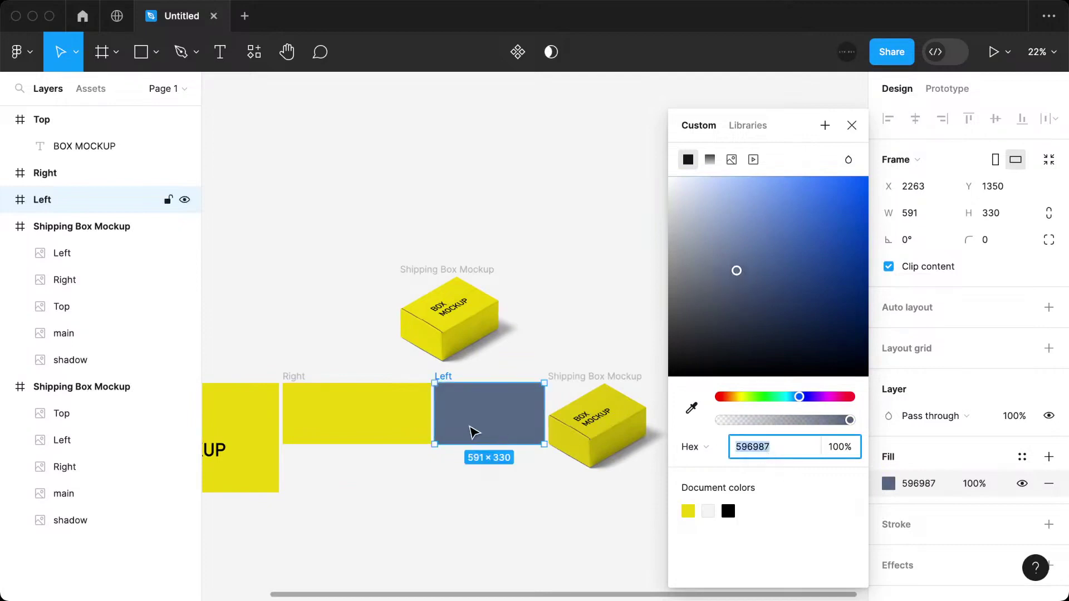
# Give the Right and Top frames the same 596987 slate-blue fill.
pyautogui.hotkey('shift', 'Tab')
pyautogui.hotkey('ctrl', 'v')
pyautogui.hscroll(-2, 582, 532)
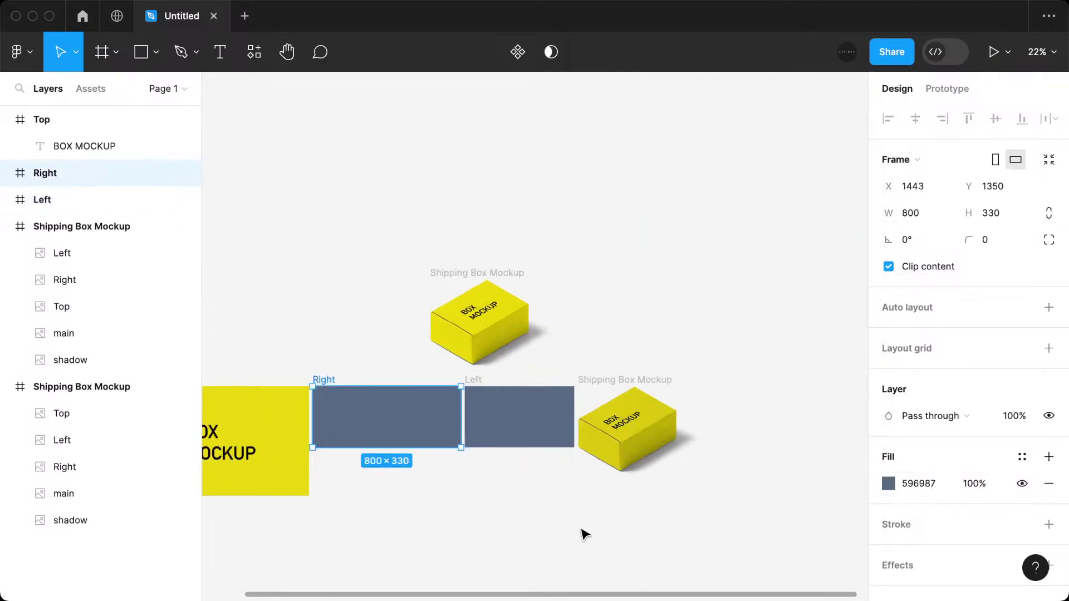
pyautogui.hscroll(-3, 582, 531)
pyautogui.click(234, 386)
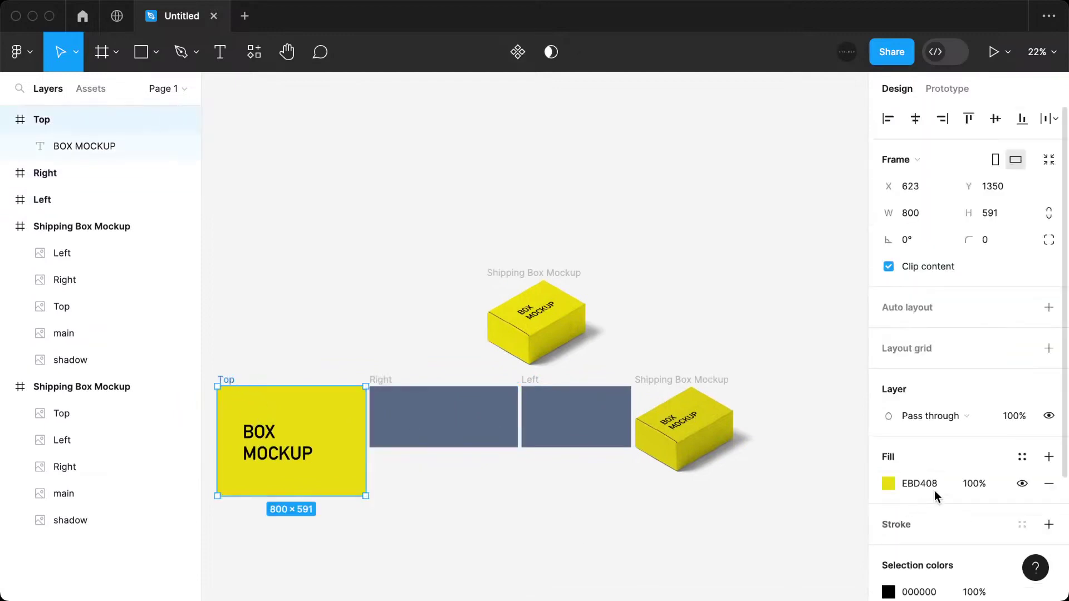
pyautogui.click(917, 482)
pyautogui.hotkey('ctrl', 'v')
pyautogui.press('Return')
# Make the BOX MOCKUP title text white (FFFFFF).
pyautogui.click(421, 507)
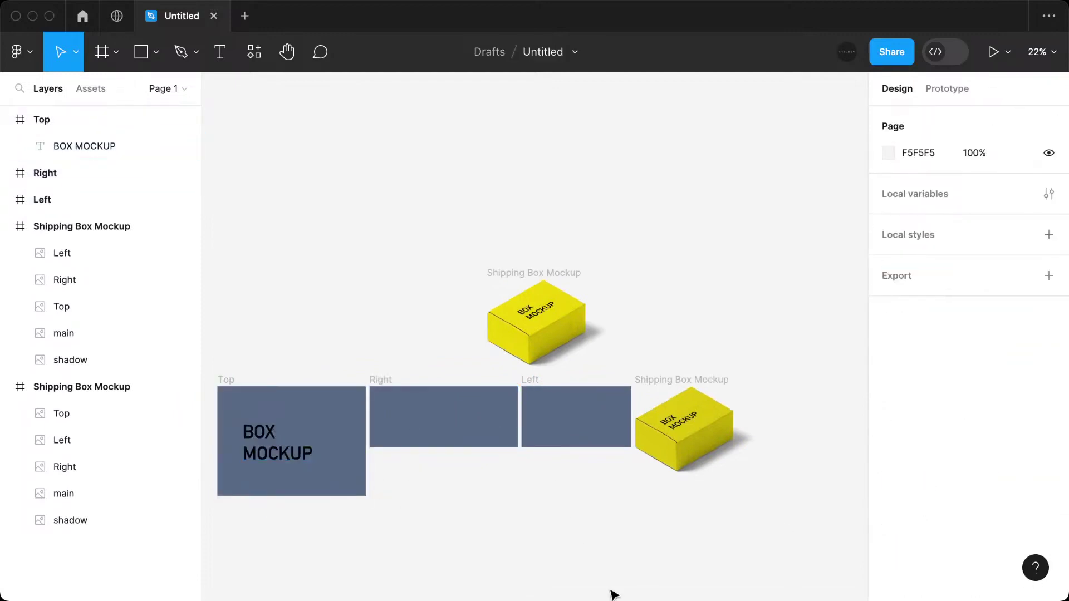
pyautogui.click(293, 462)
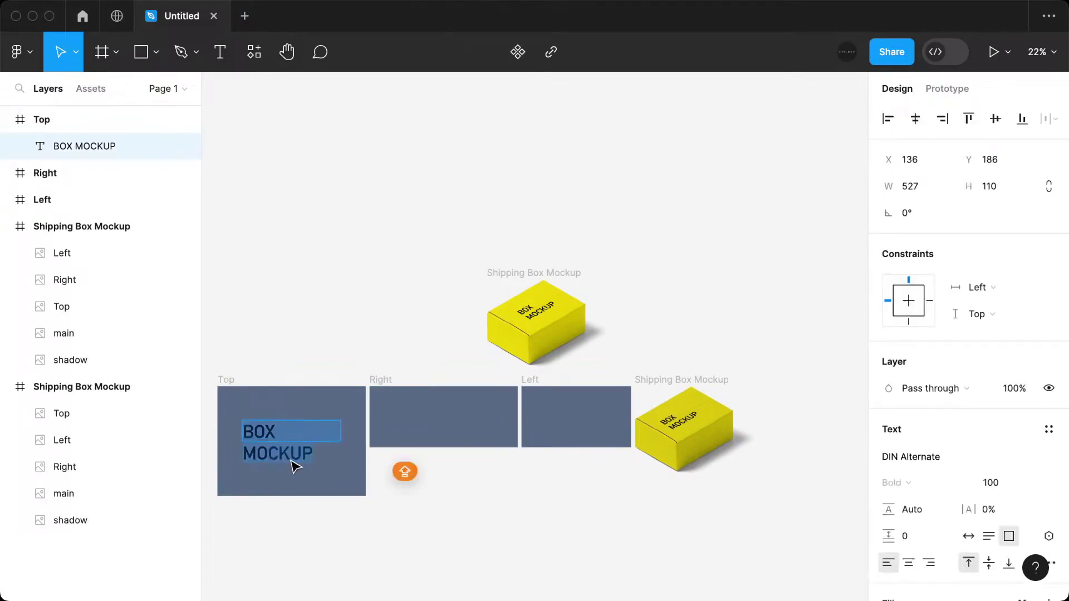
pyautogui.scroll(-3, 917, 530)
pyautogui.click(889, 416)
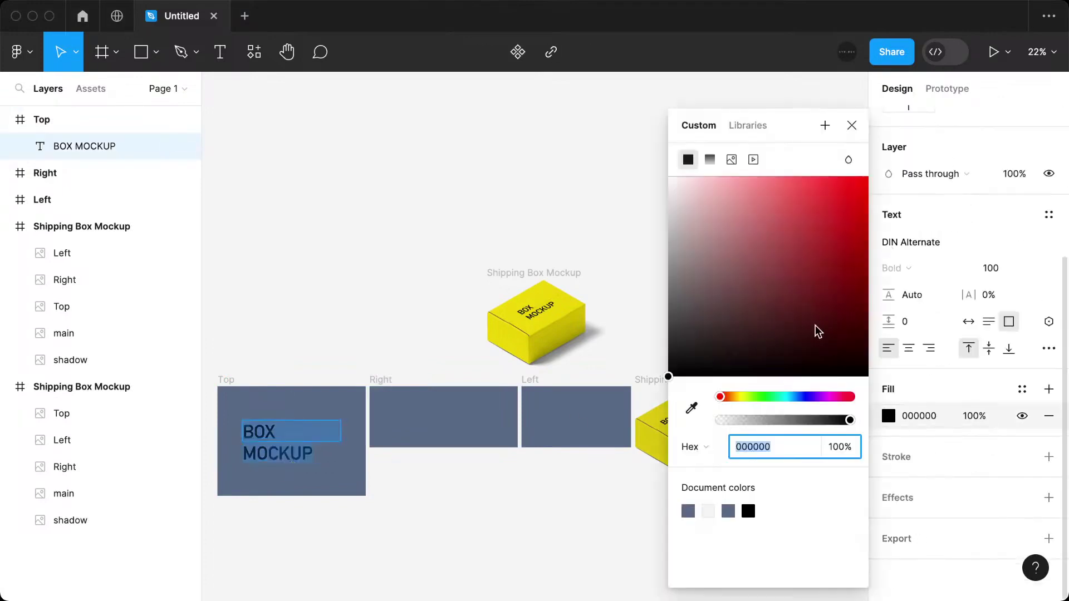
pyautogui.write('FFFFFF')
pyautogui.press('Return')
pyautogui.click(446, 283)
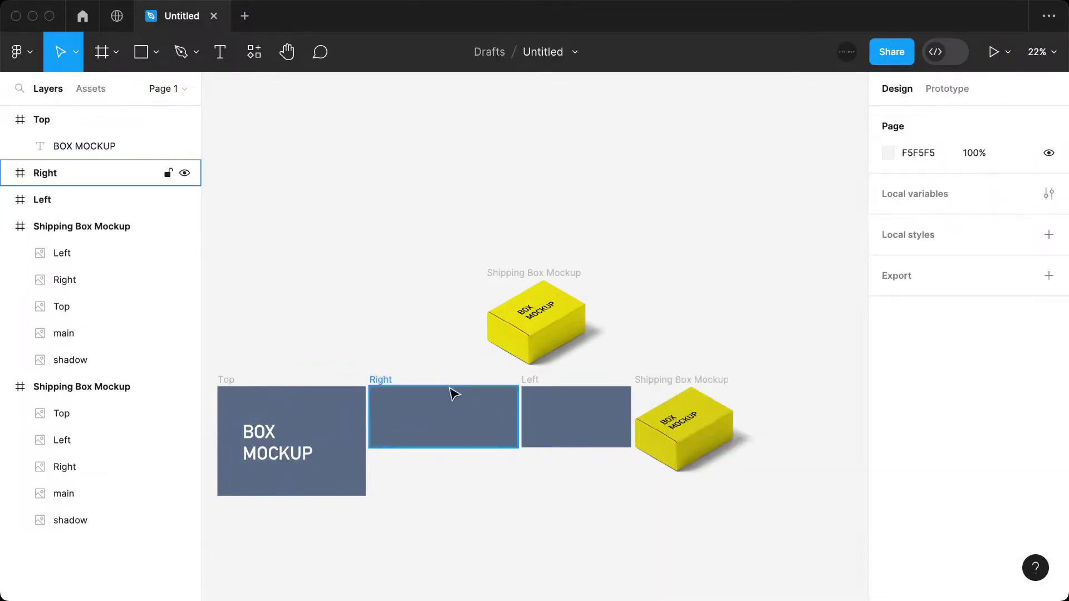
# Render the slate-blue box with Artboard Studio Mockups, then marquee-select the Top, Right and Left frames.
pyautogui.click(535, 383)
pyautogui.click(254, 52)
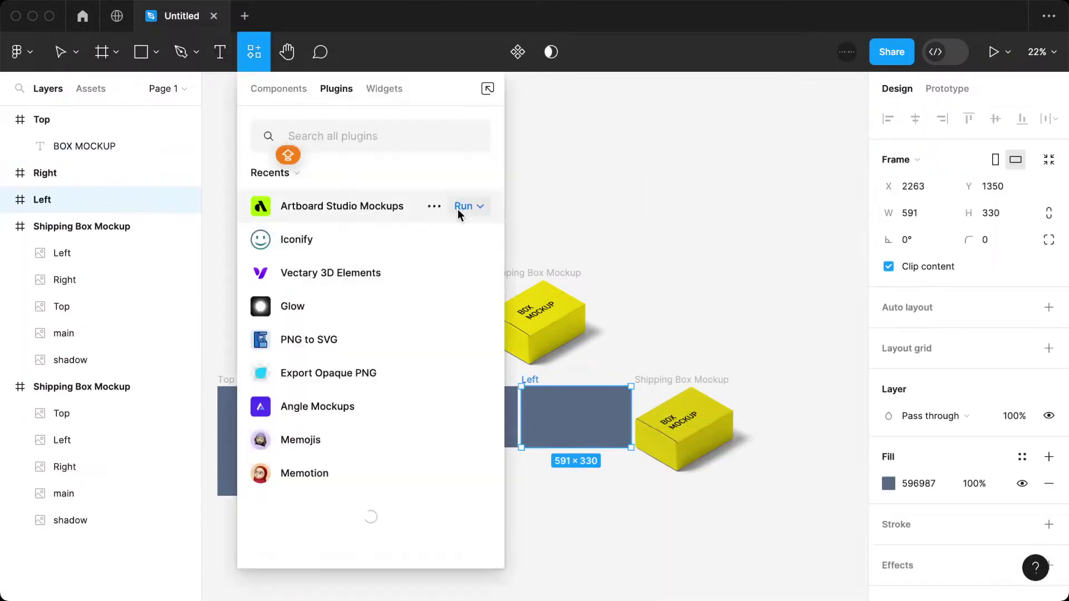
pyautogui.click(459, 209)
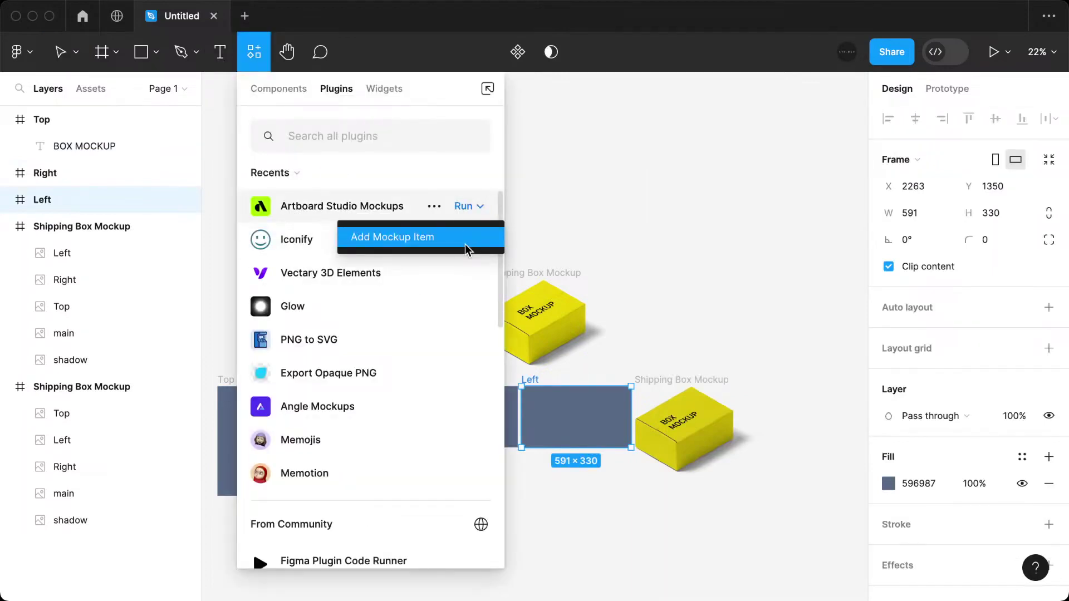
pyautogui.click(465, 244)
pyautogui.hscroll(-3, 573, 409)
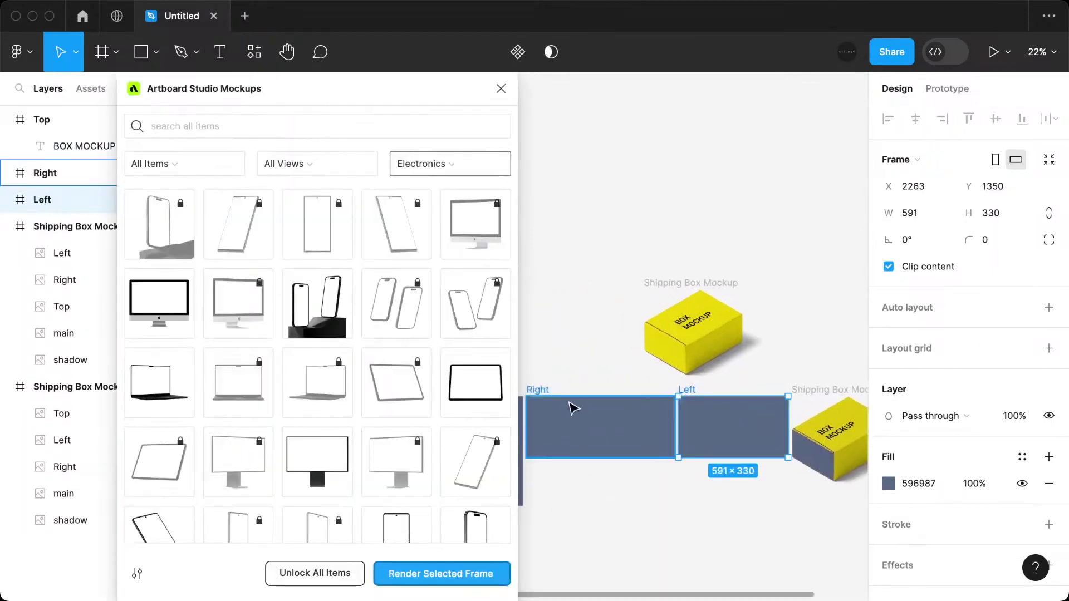
pyautogui.click(573, 409)
pyautogui.click(495, 575)
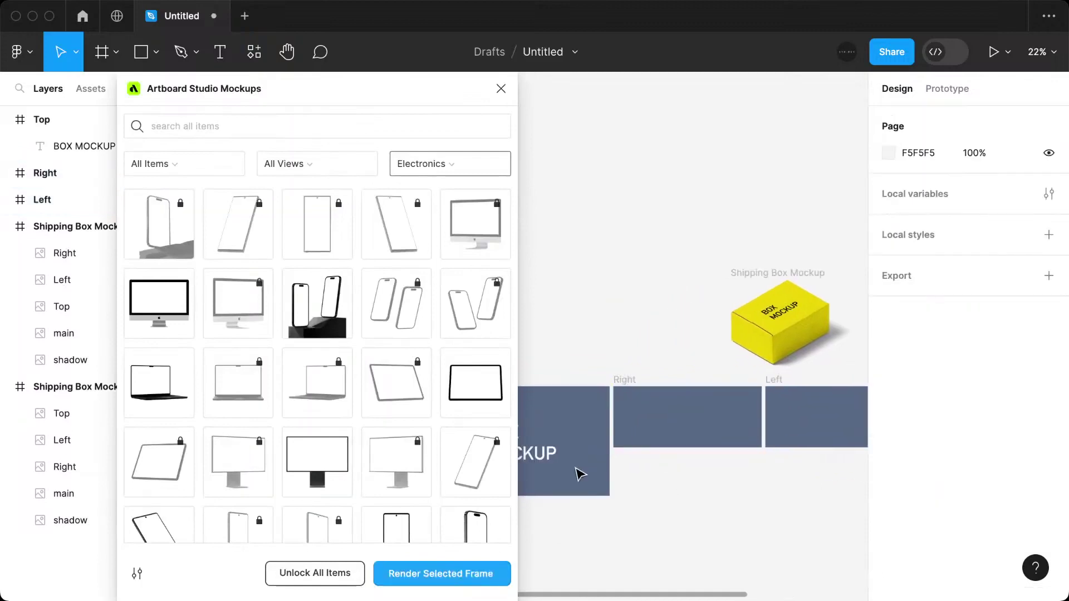
pyautogui.click(472, 574)
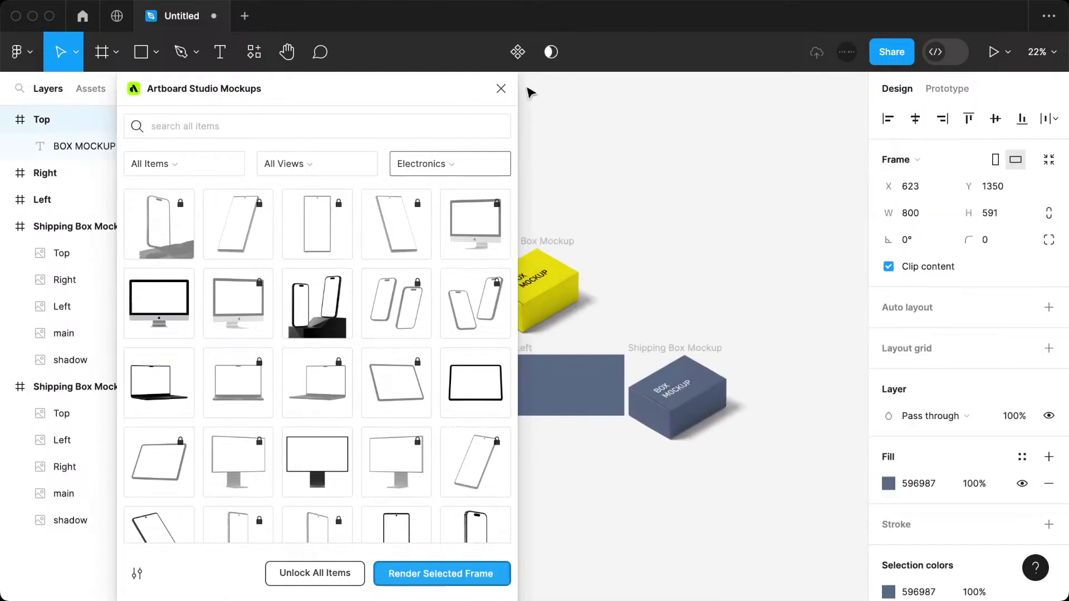
pyautogui.click(501, 89)
pyautogui.moveTo(583, 490); pyautogui.dragTo(306, 411)
# Delete the flat face frames and move the slate box below and in front of the yellow one.
pyautogui.press('Delete')
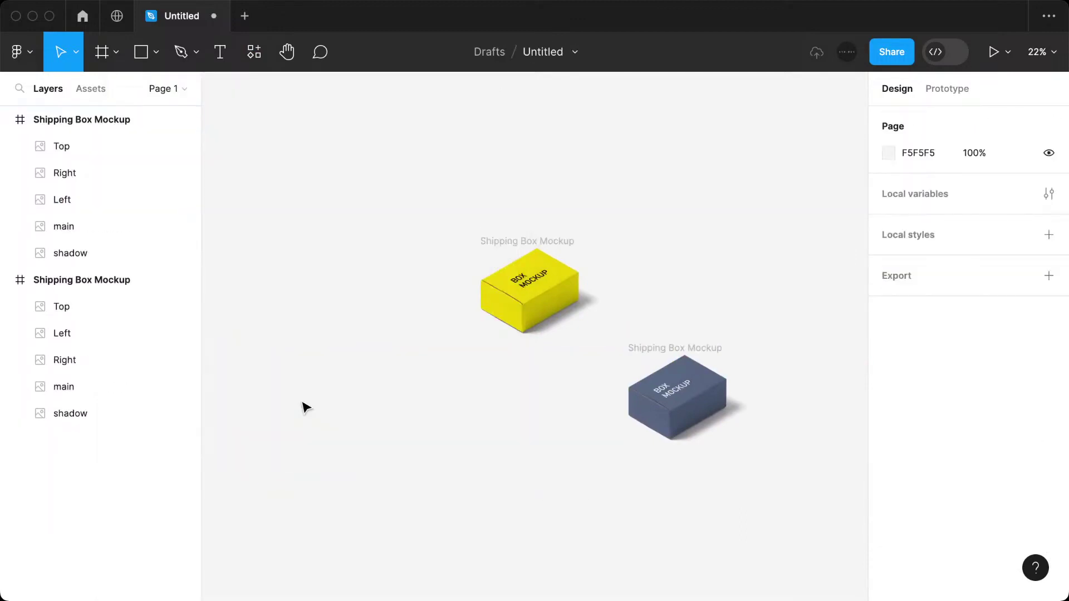
pyautogui.moveTo(696, 350); pyautogui.dragTo(518, 292)
pyautogui.click(620, 429)
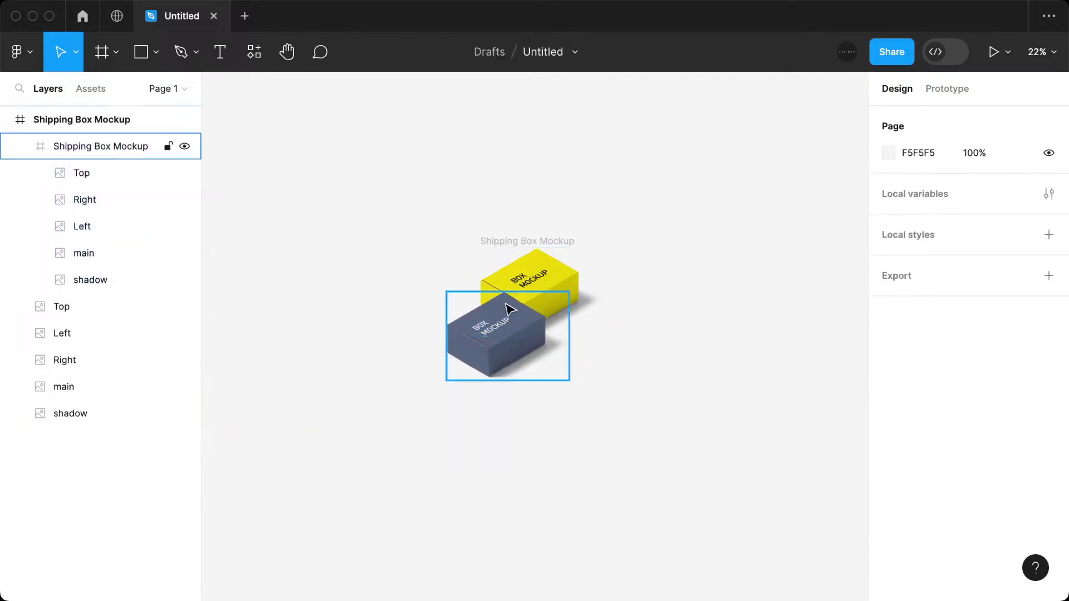
pyautogui.scroll(5, 504, 308)
pyautogui.scroll(-5, 513, 352)
pyautogui.moveTo(497, 370); pyautogui.dragTo(554, 396)
pyautogui.click(764, 385)
pyautogui.scroll(-2, 764, 384)
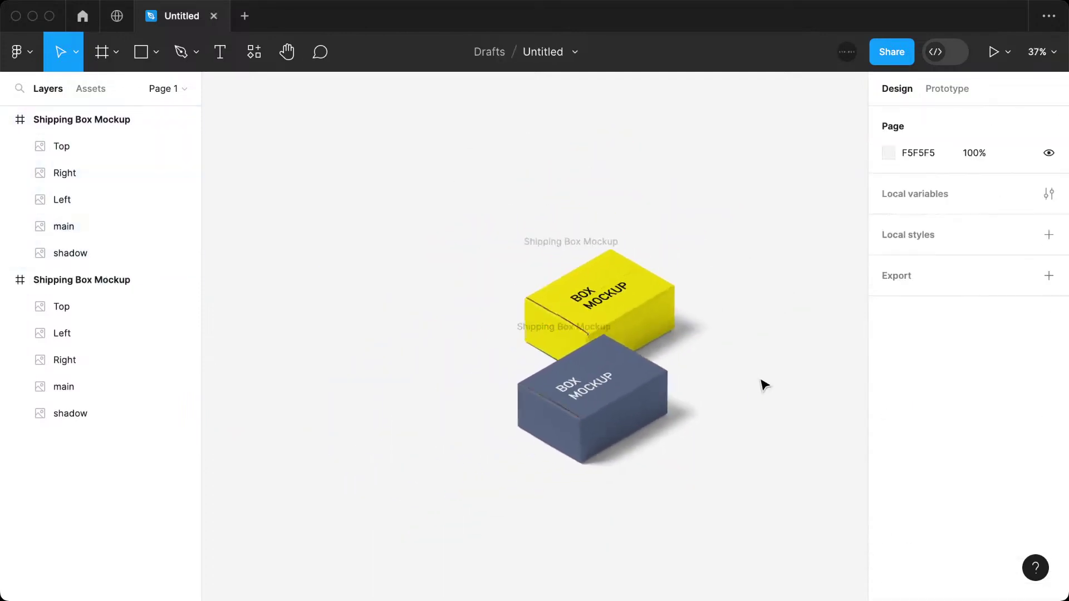
pyautogui.scroll(-3, 765, 386)
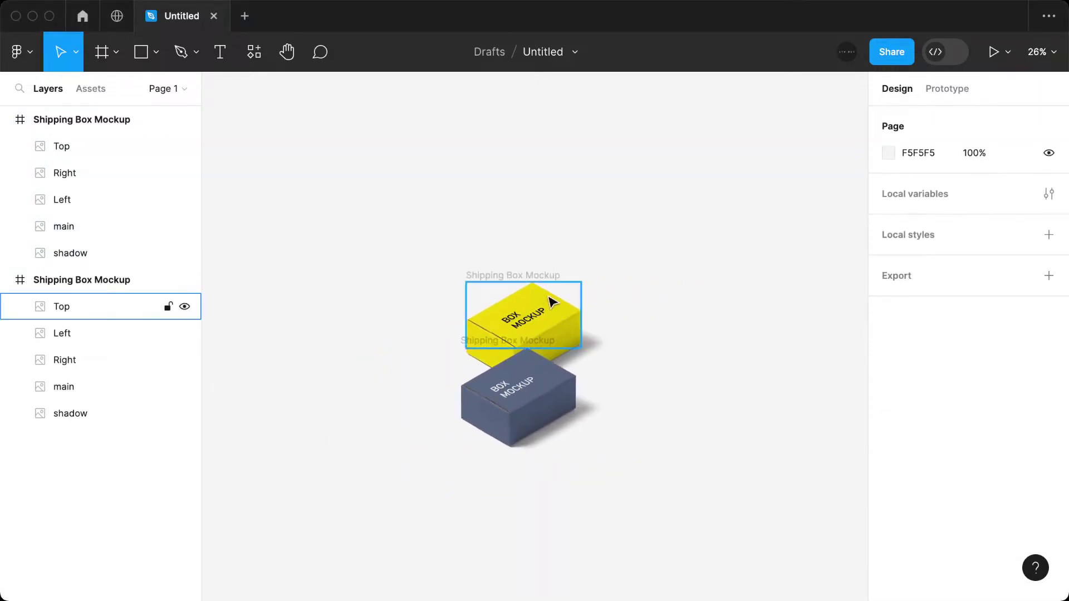
# Add a Facebook cover frame, resize it to 2065 × 813, then delete it.
pyautogui.click(114, 58)
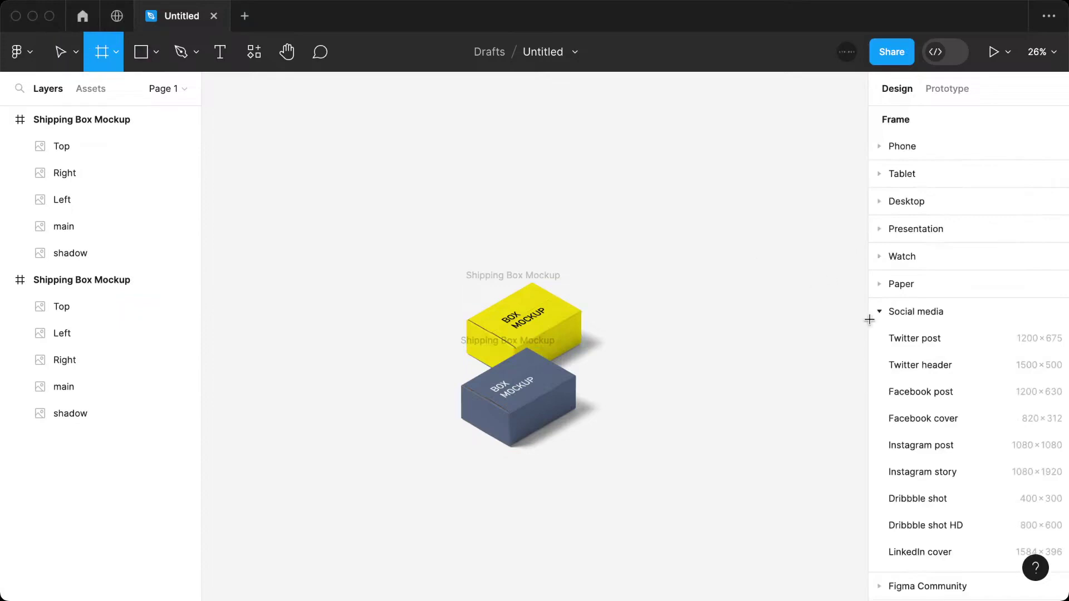
pyautogui.click(930, 419)
pyautogui.moveTo(760, 374); pyautogui.dragTo(768, 480)
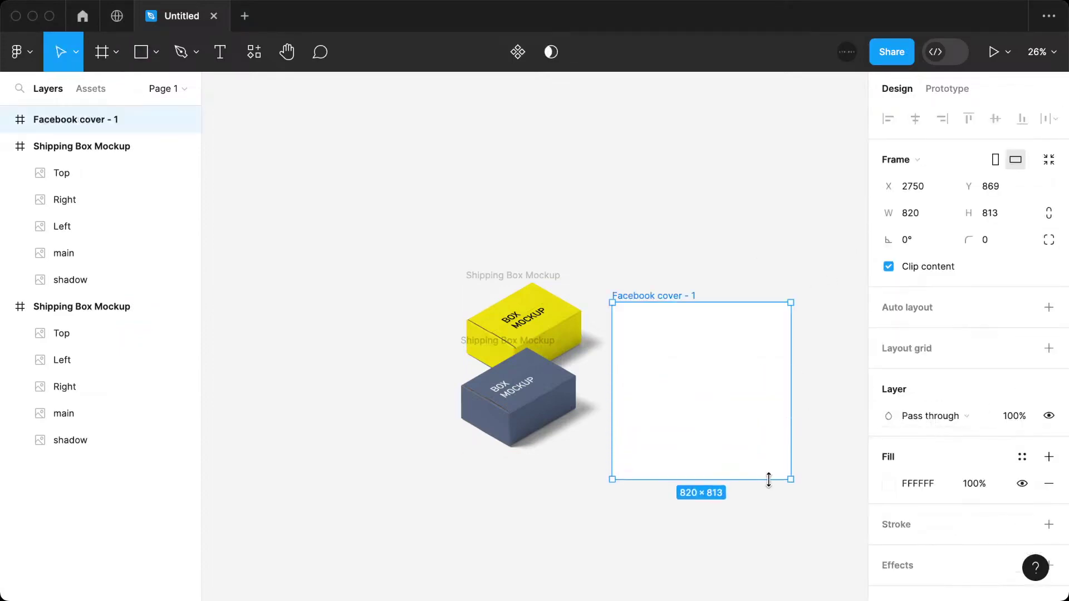
pyautogui.moveTo(790, 404); pyautogui.dragTo(900, 403)
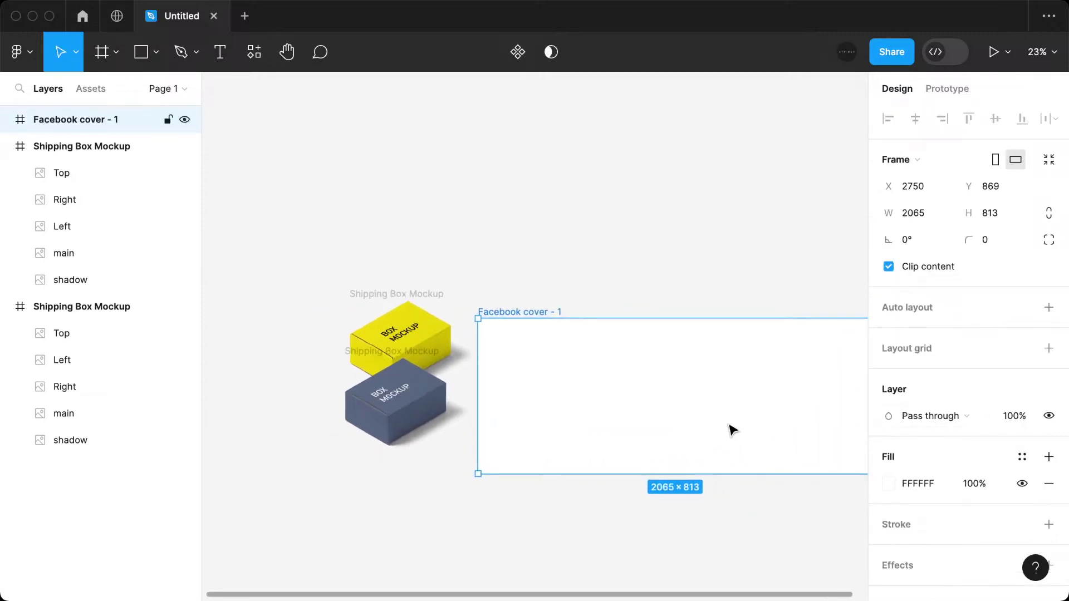
pyautogui.press('Delete')
pyautogui.click(249, 22)
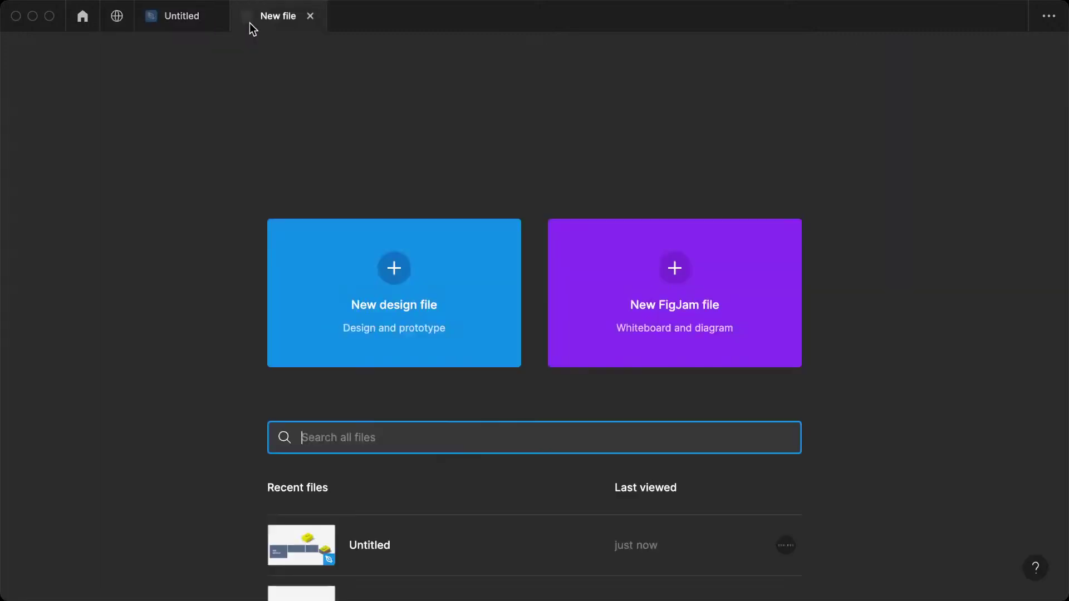
# Open the Shoes Shop App file from Recents and copy its YouTube thumbnail frame.
pyautogui.click(399, 266)
pyautogui.click(118, 18)
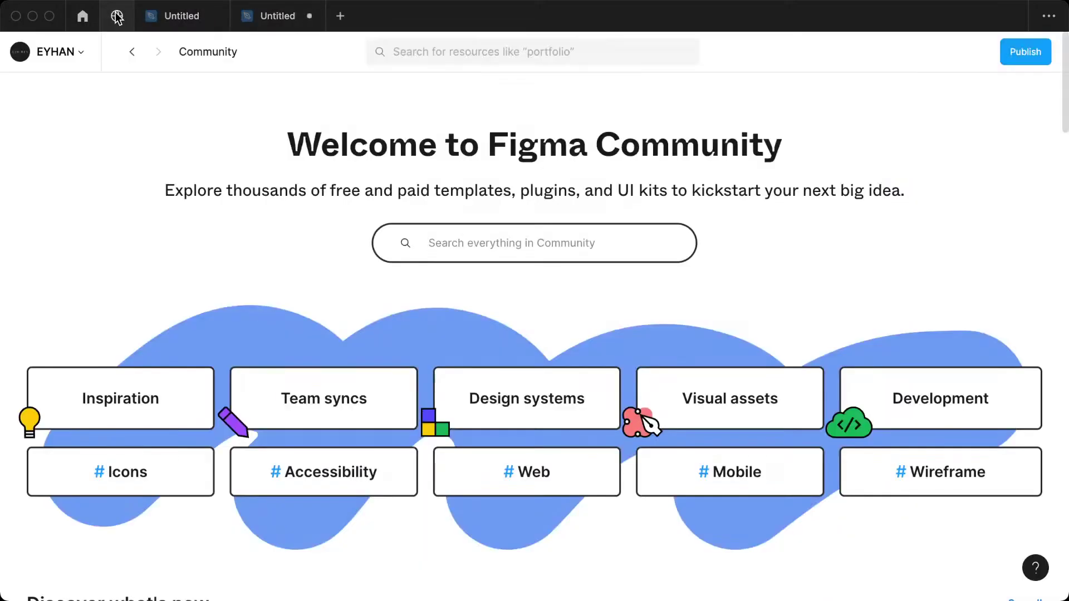
pyautogui.click(68, 21)
pyautogui.doubleClick(392, 443)
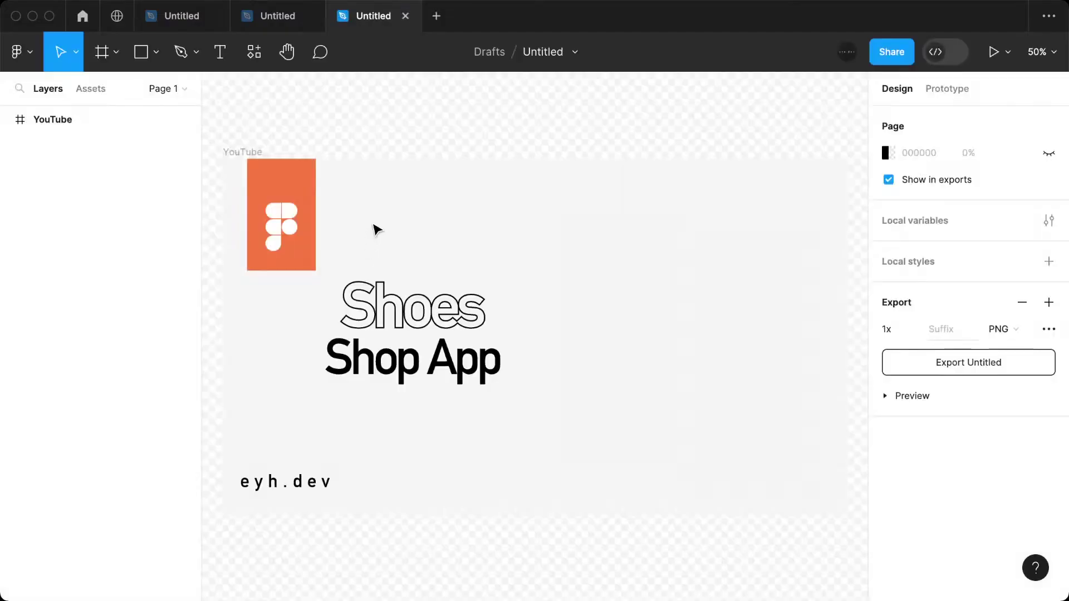
pyautogui.click(238, 153)
pyautogui.hotkey('ctrl', 'c')
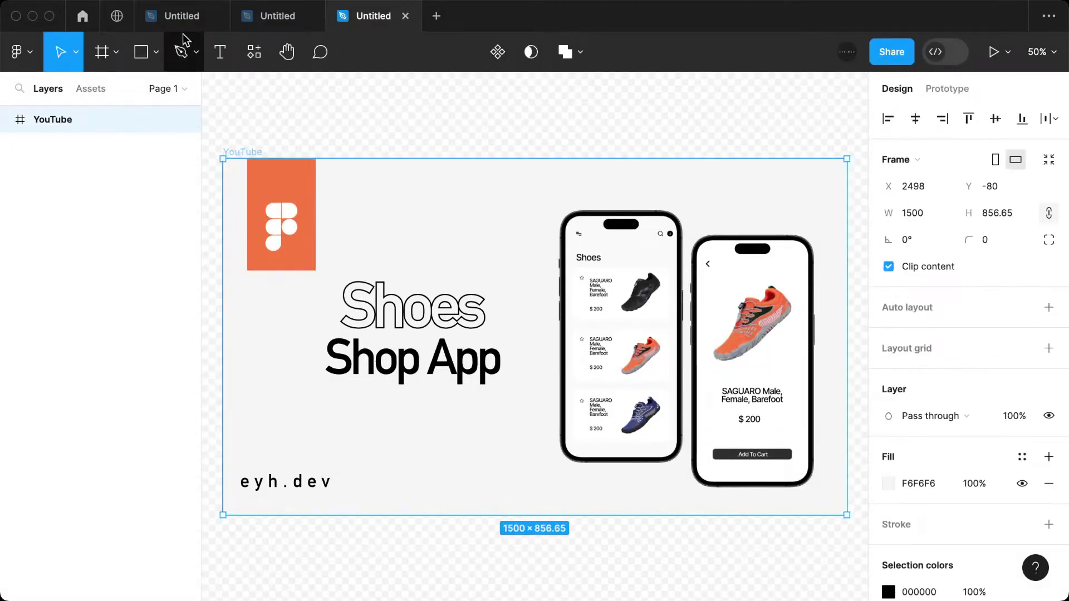
# Paste the YouTube frame into the box mockup file, empty its contents, and move it beside the boxes.
pyautogui.click(182, 15)
pyautogui.hotkey('ctrl', 'v')
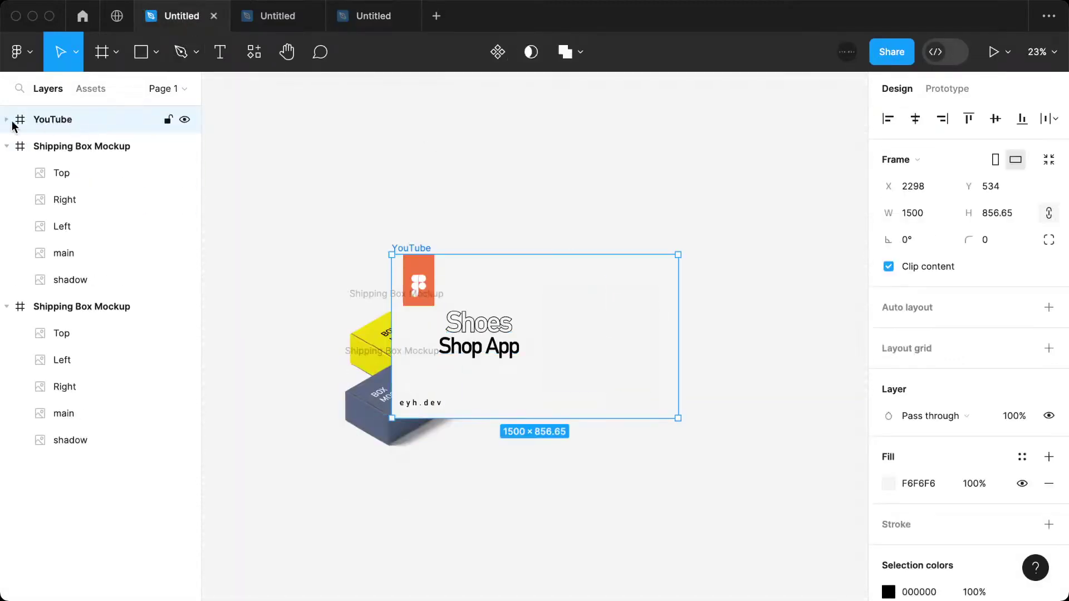
pyautogui.click(5, 119)
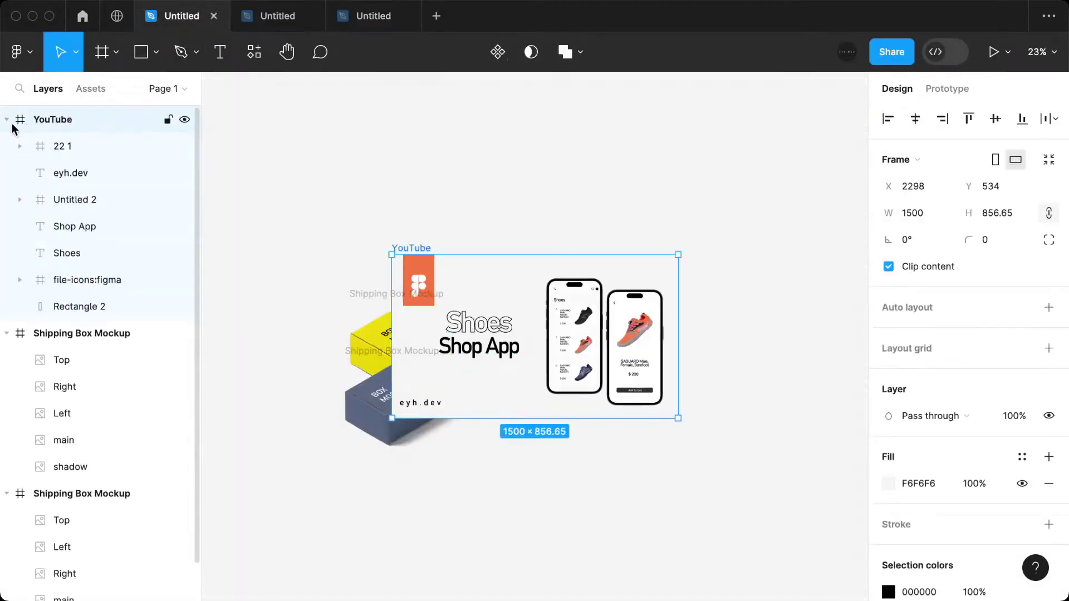
pyautogui.click(99, 178)
pyautogui.hotkey('ctrl', 'a')
pyautogui.press('Delete')
pyautogui.moveTo(412, 248); pyautogui.dragTo(533, 259)
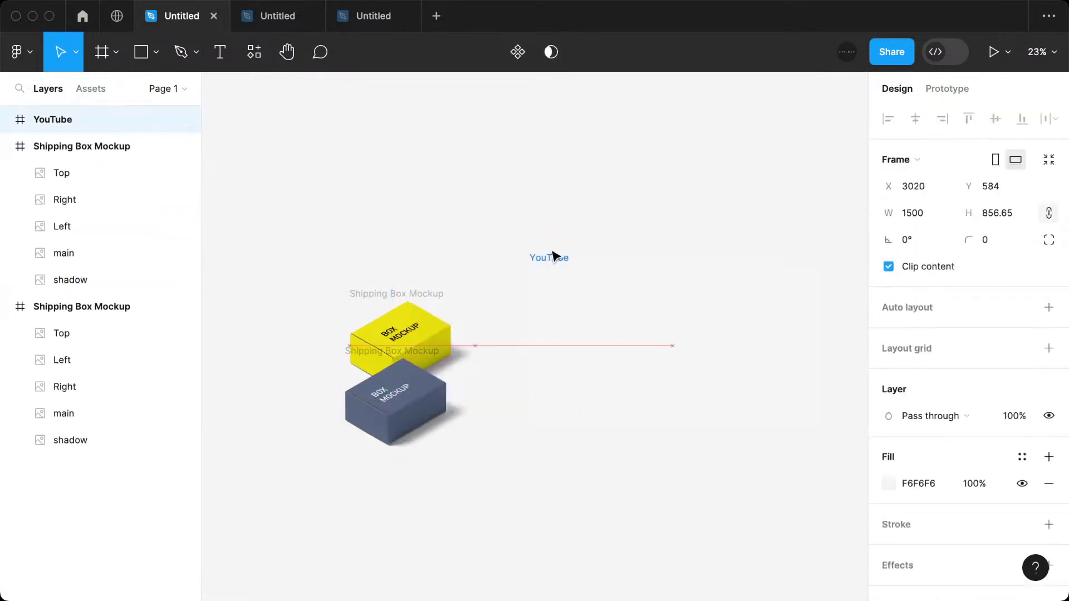
# Set the page background opacity to 0%.
pyautogui.click(823, 216)
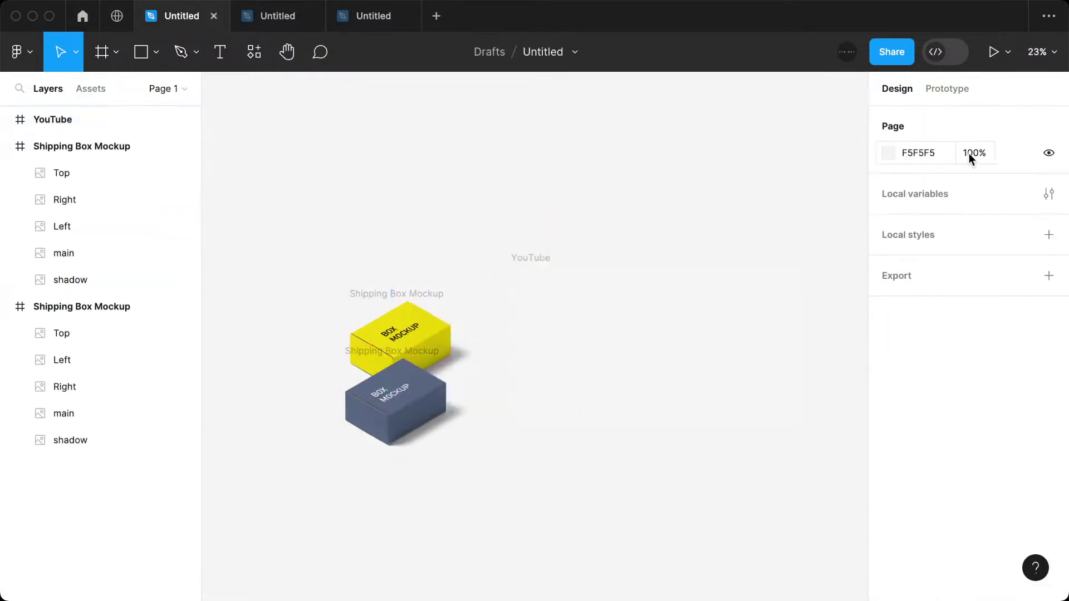
pyautogui.click(969, 156)
pyautogui.write('0')
pyautogui.press('Return')
# Fill the YouTube frame with a muted teal-green, 698F8B.
pyautogui.click(682, 377)
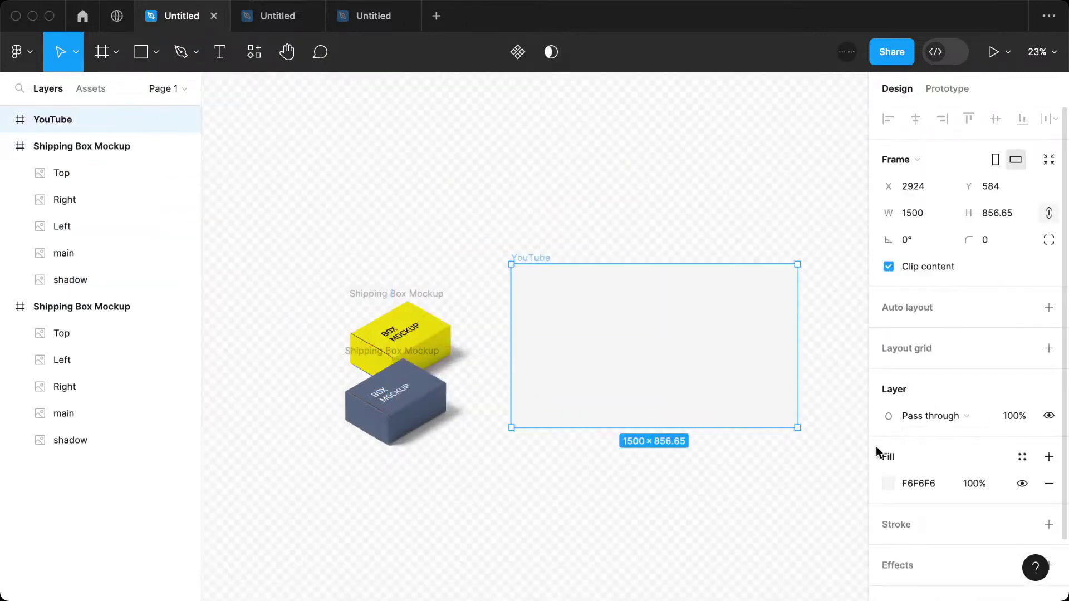
pyautogui.click(889, 484)
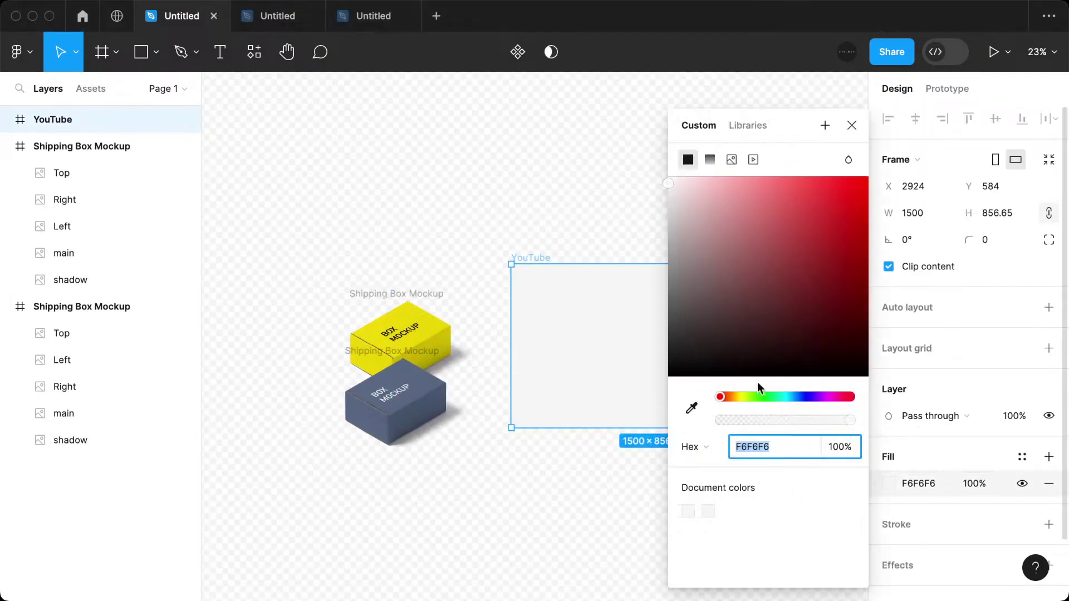
pyautogui.moveTo(753, 397); pyautogui.dragTo(768, 397)
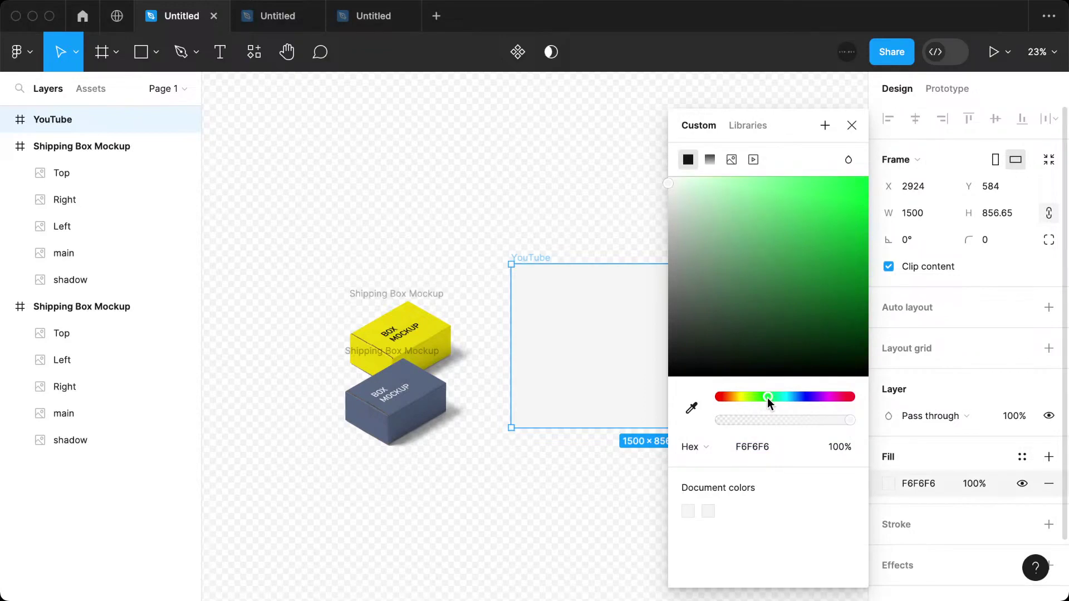
pyautogui.moveTo(793, 328)
pyautogui.mouseDown()
pyautogui.moveTo(799, 297)
pyautogui.moveTo(744, 300)
pyautogui.moveTo(724, 272)
pyautogui.mouseUp()
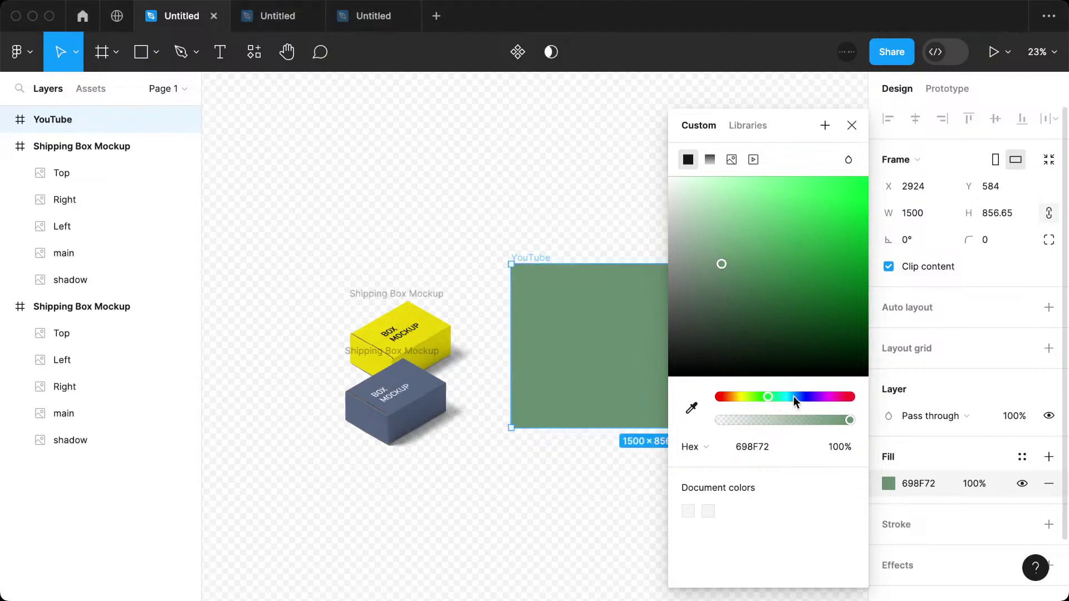
pyautogui.moveTo(794, 396); pyautogui.dragTo(783, 395)
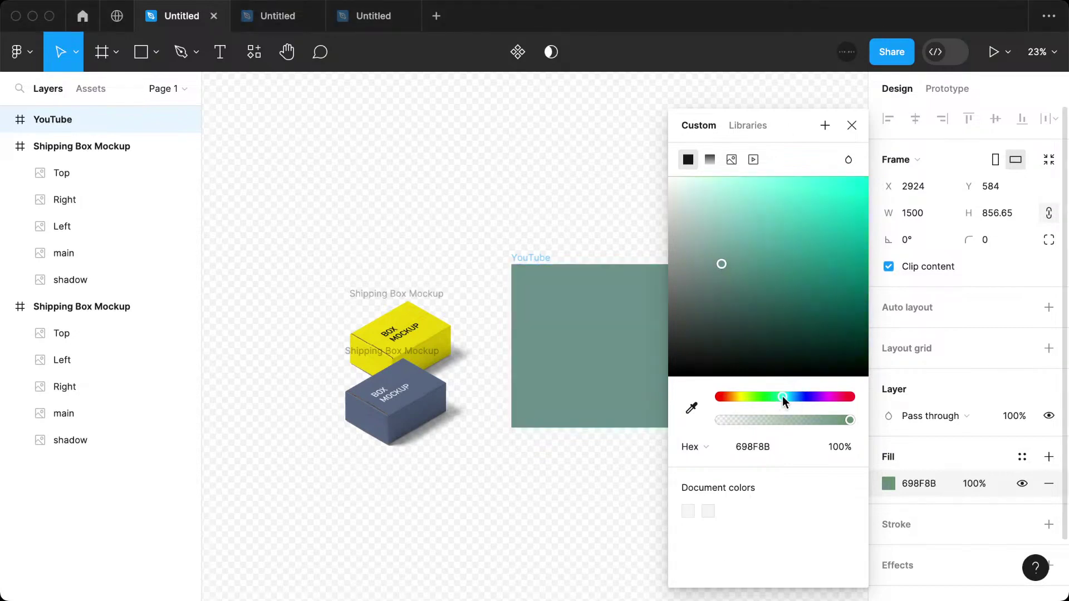
pyautogui.click(596, 498)
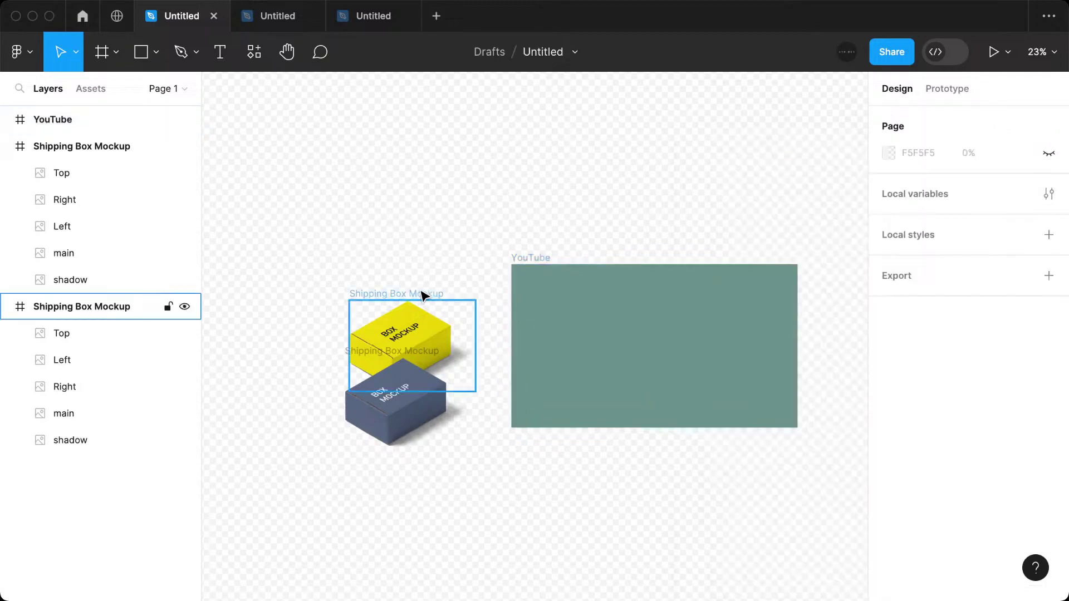
# Move both box mockups into the YouTube frame, the slate-blue box overlapping the yellow one.
pyautogui.moveTo(424, 294); pyautogui.dragTo(726, 299)
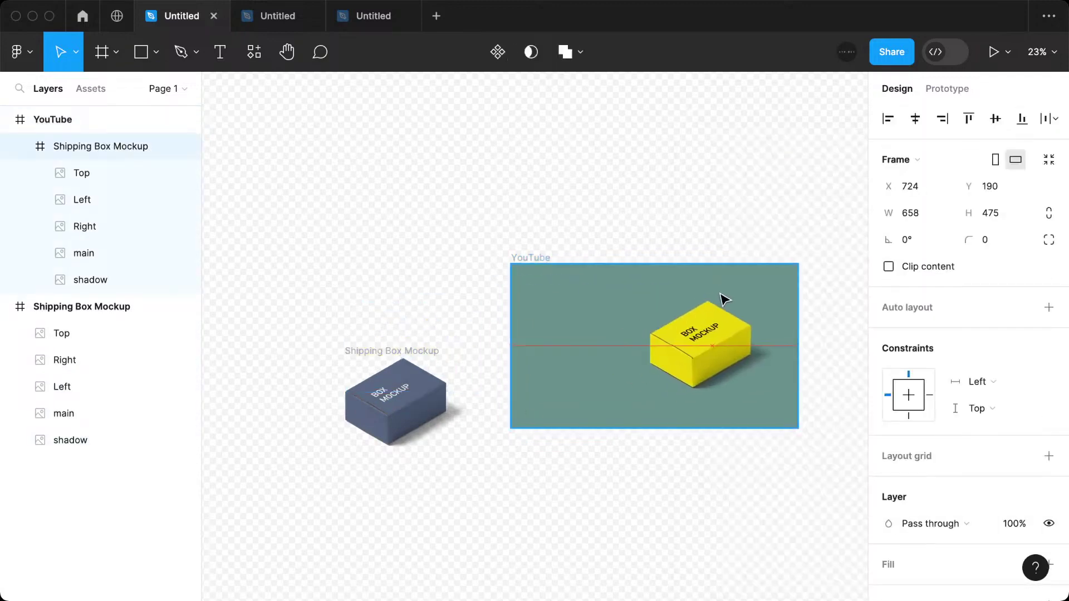
pyautogui.moveTo(393, 353)
pyautogui.mouseDown()
pyautogui.moveTo(642, 322)
pyautogui.moveTo(626, 319)
pyautogui.mouseUp()
pyautogui.moveTo(739, 335); pyautogui.dragTo(729, 334)
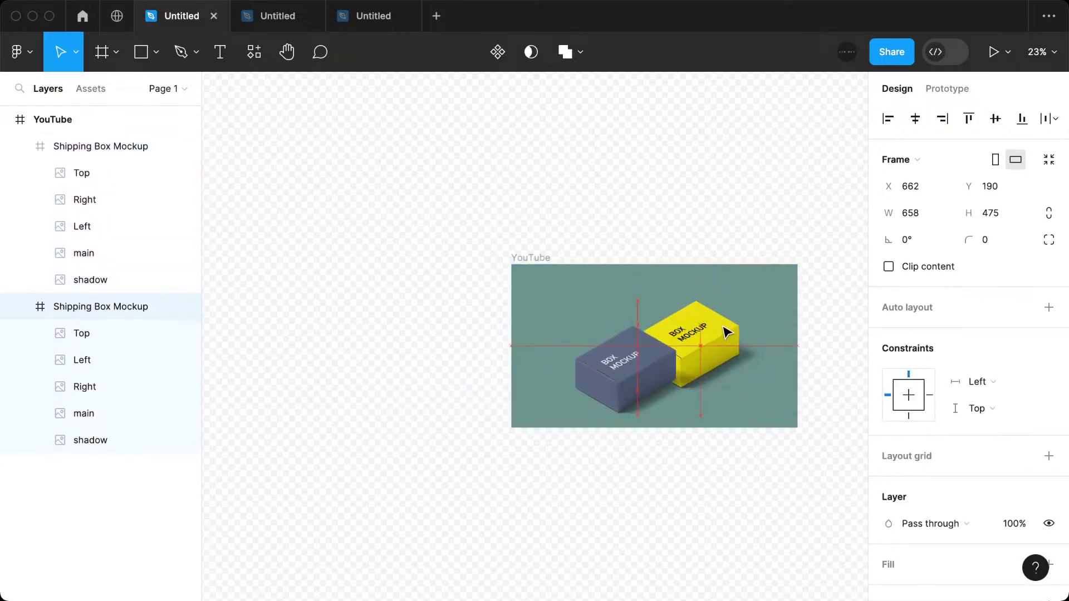
pyautogui.moveTo(618, 382); pyautogui.dragTo(627, 380)
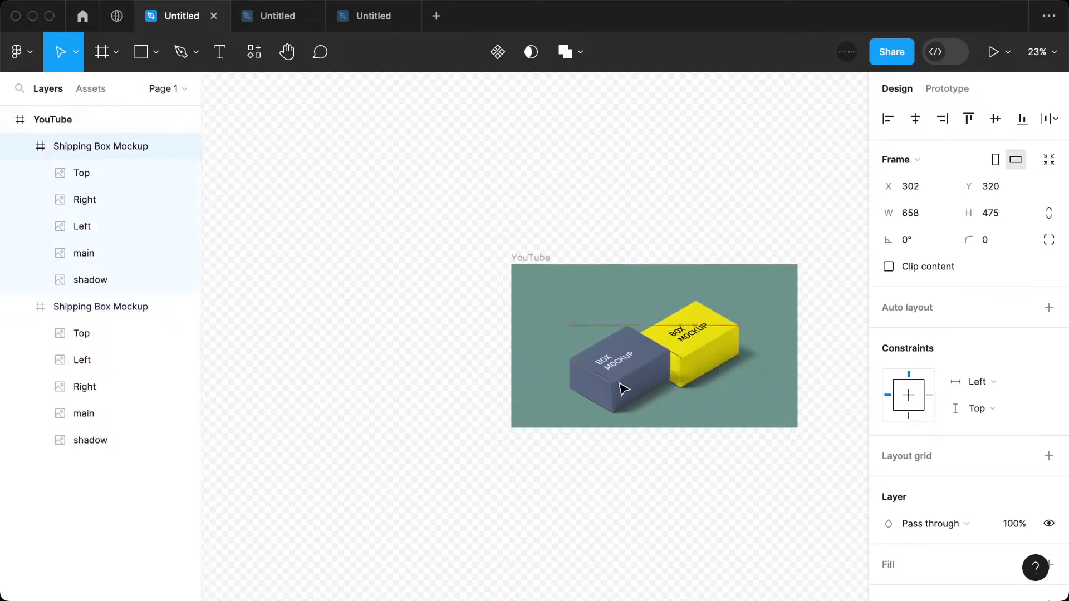
pyautogui.moveTo(626, 380); pyautogui.dragTo(625, 383)
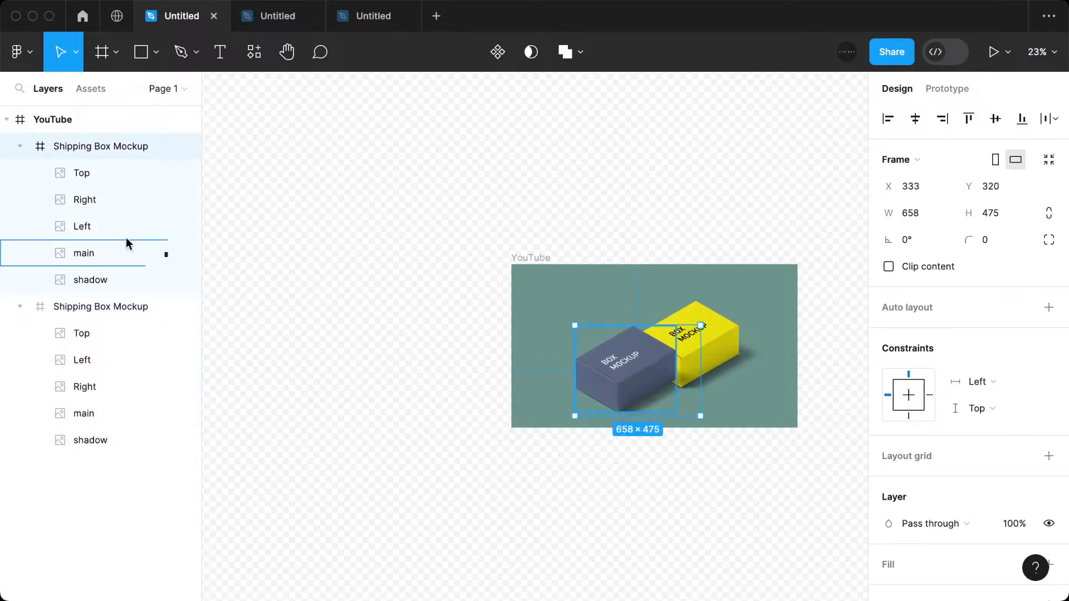
# Shift both boxes up and left together and zoom to fit the YouTube frame.
pyautogui.click(19, 306)
pyautogui.click(19, 148)
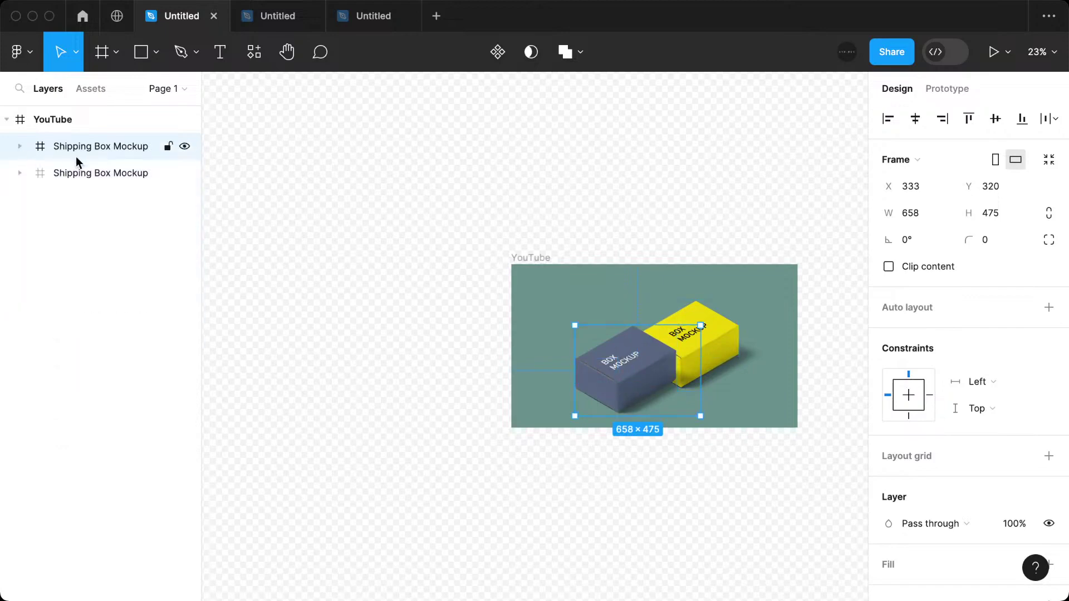
pyautogui.keyDown('shift'); pyautogui.click(78, 174); pyautogui.keyUp('shift')
pyautogui.moveTo(695, 366); pyautogui.dragTo(691, 359)
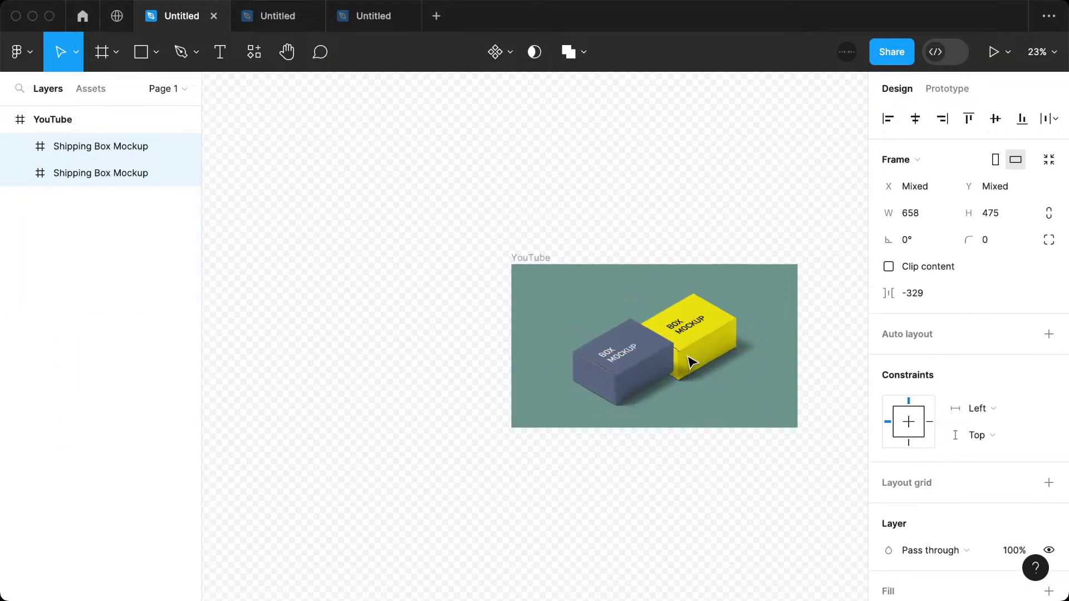
pyautogui.hotkey('shift', '1')
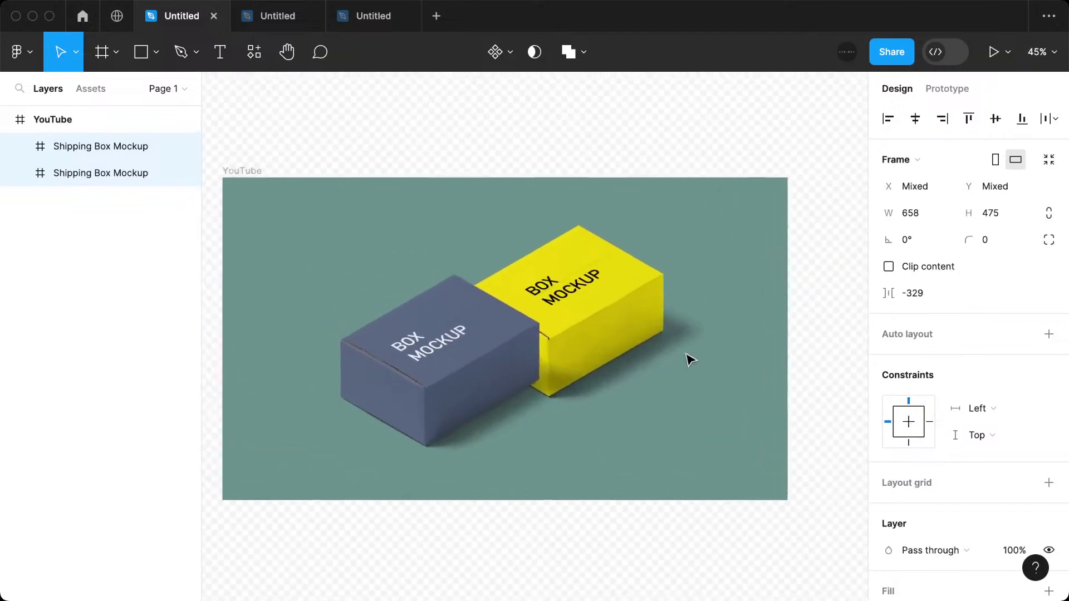
# Nudge the slate-blue box further down and right in front of the yellow box.
pyautogui.click(611, 326)
pyautogui.click(912, 213)
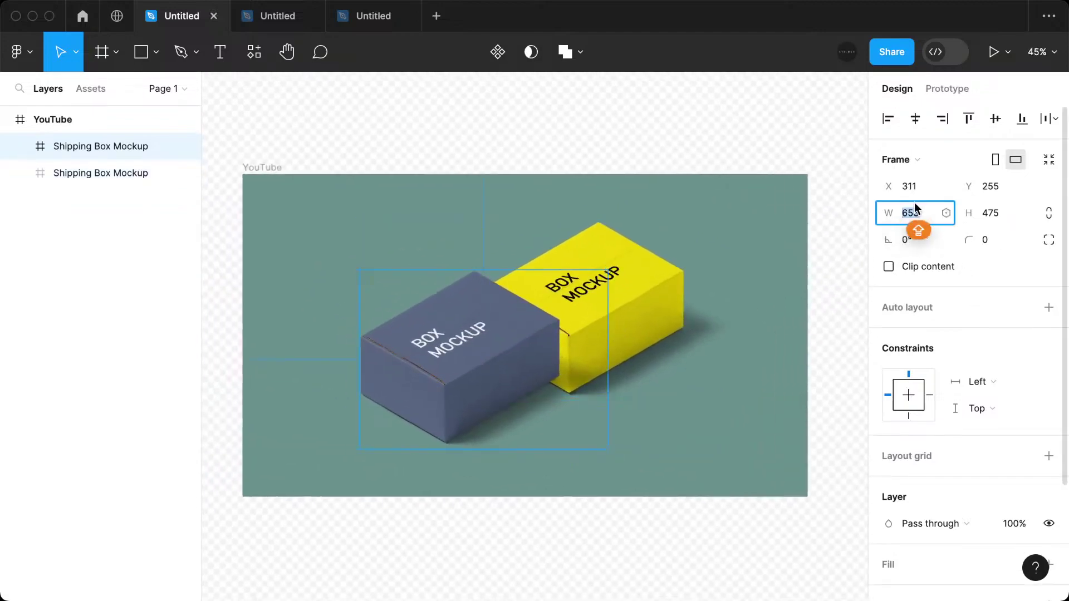
pyautogui.write('65')
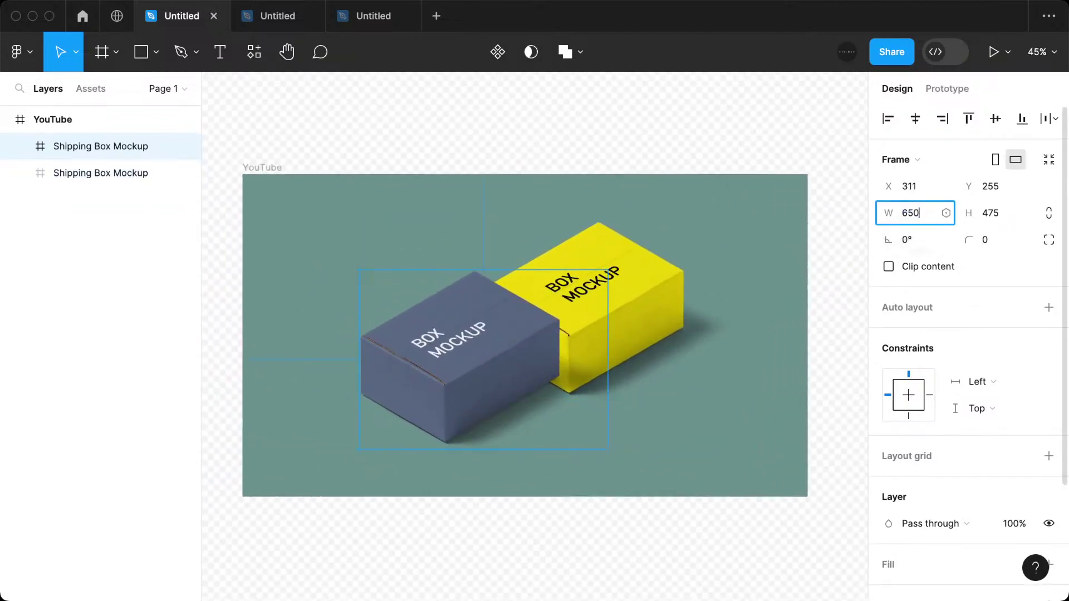
pyautogui.press('Escape')
pyautogui.press('Escape')
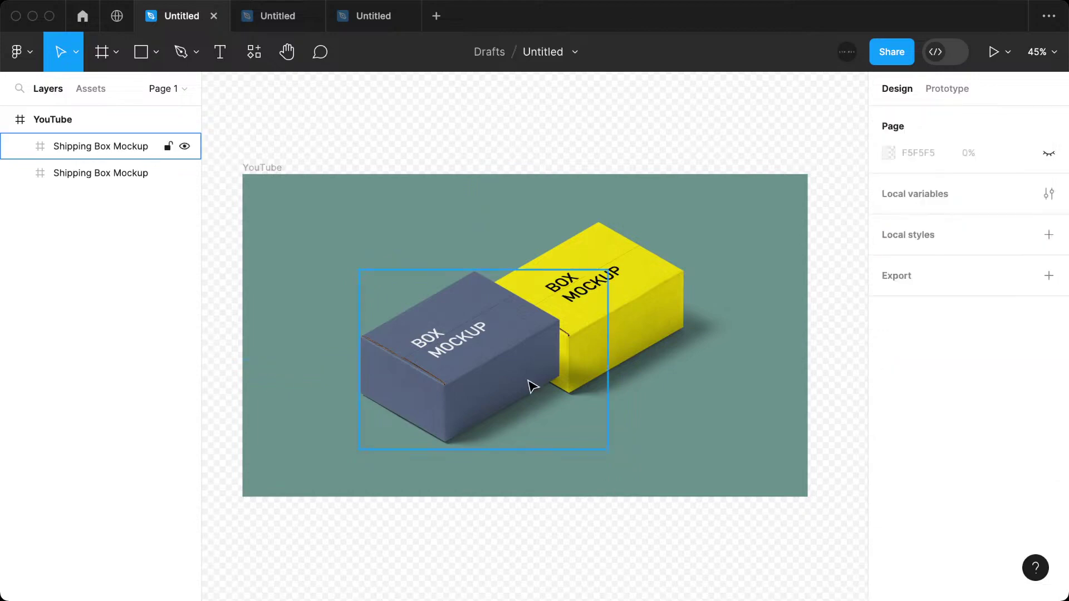
pyautogui.click(523, 379)
pyautogui.moveTo(516, 377); pyautogui.dragTo(536, 400)
pyautogui.moveTo(626, 466); pyautogui.dragTo(580, 458)
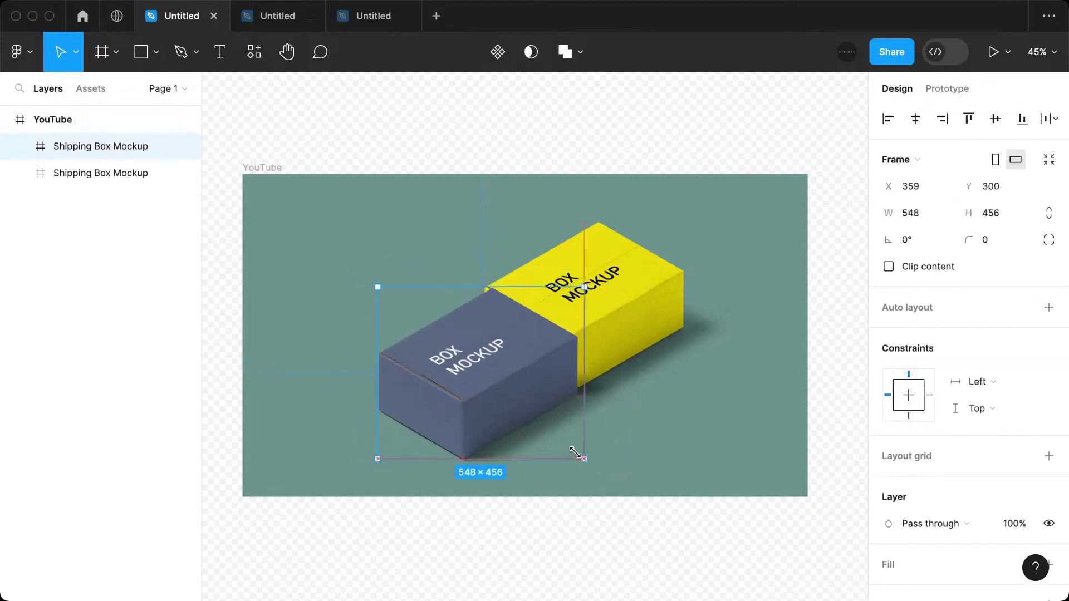
pyautogui.hotkey('ctrl', 'z')
pyautogui.moveTo(512, 385); pyautogui.dragTo(555, 400)
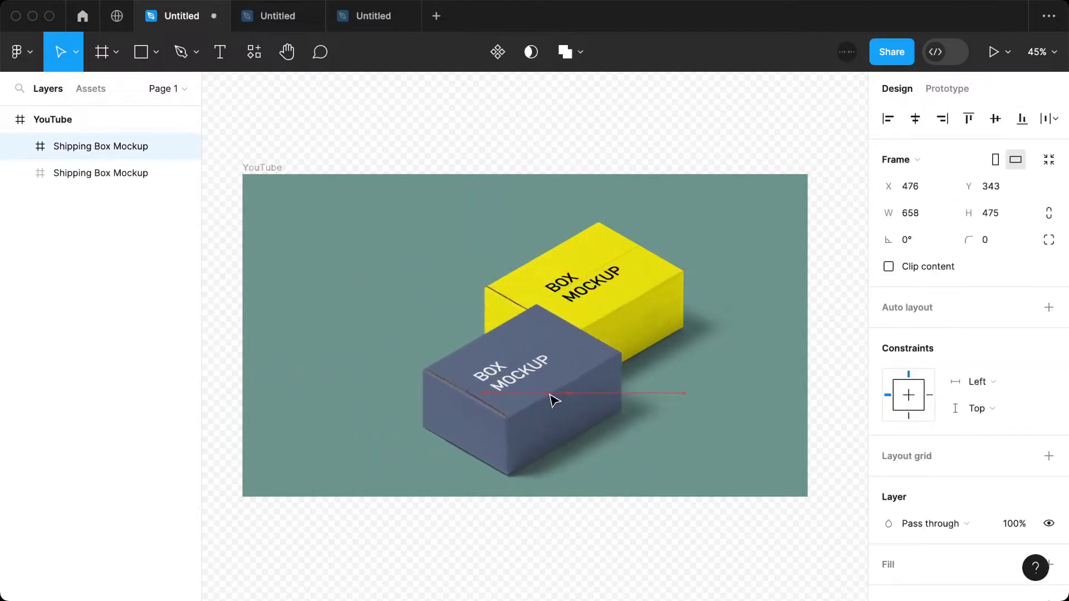